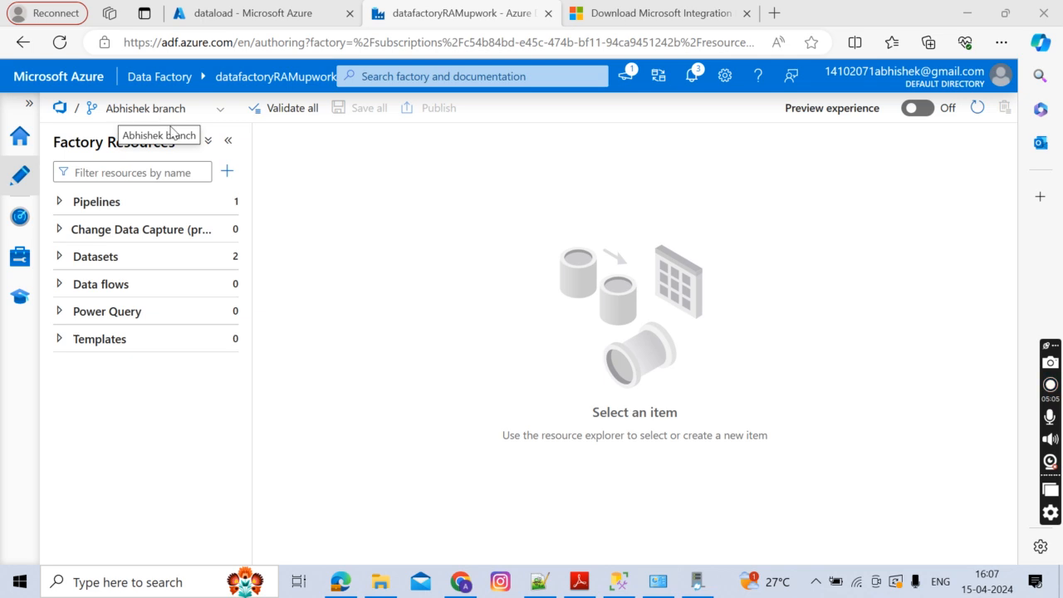
Create a new pipeline named GetTablesFromADV and hide its properties
click(227, 172)
mouse_move(288, 203)
click(411, 196)
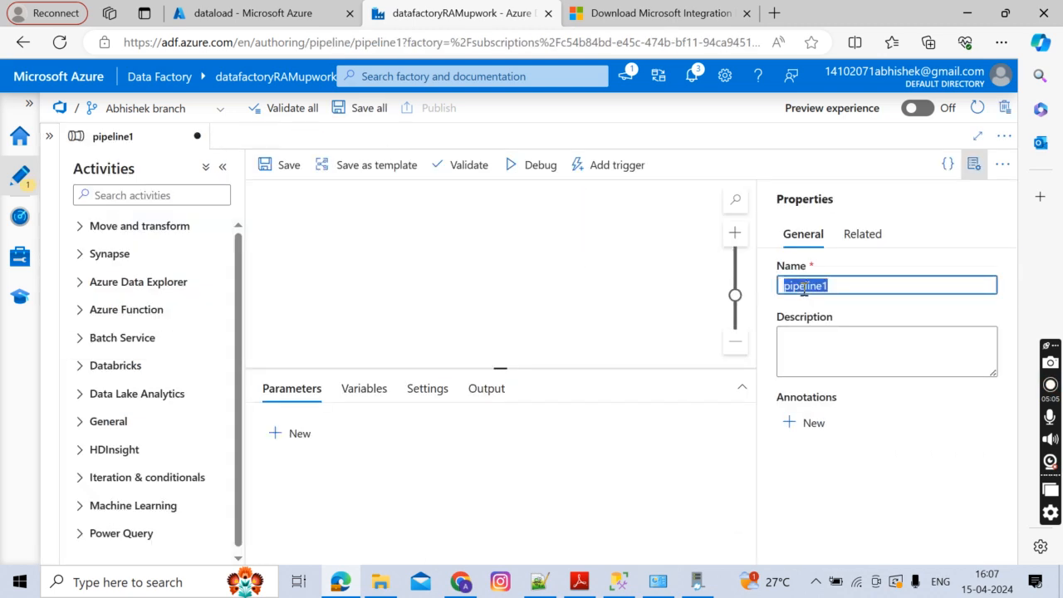
text(Get)
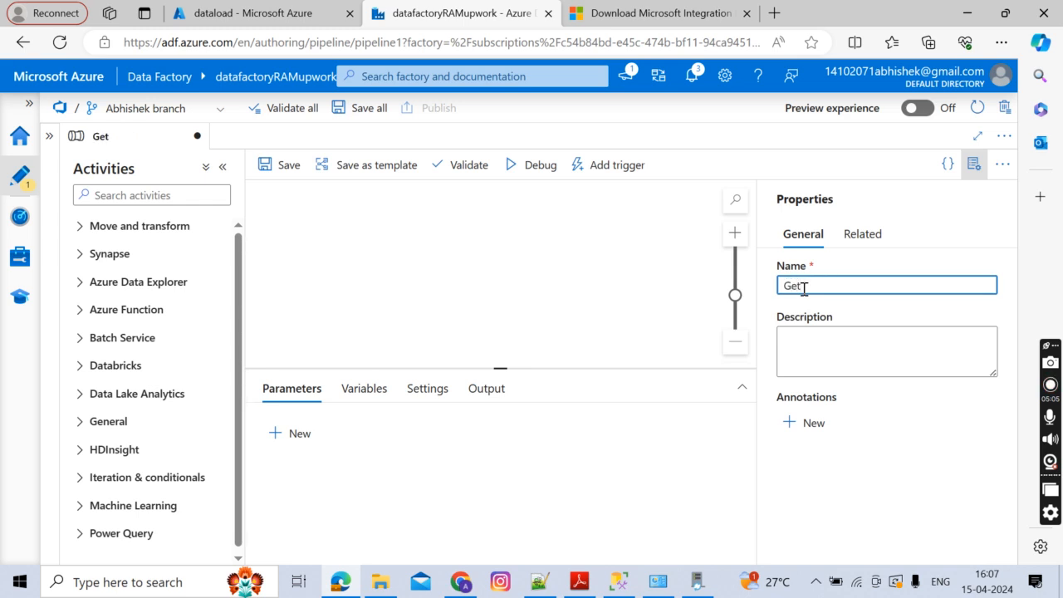
text(TablesFrom)
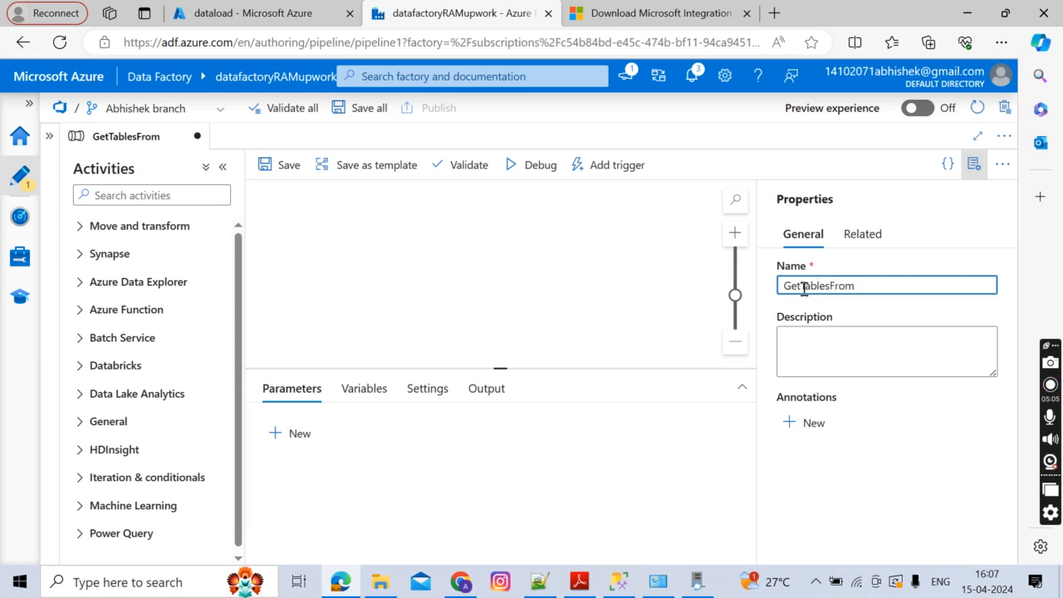
text(ADV)
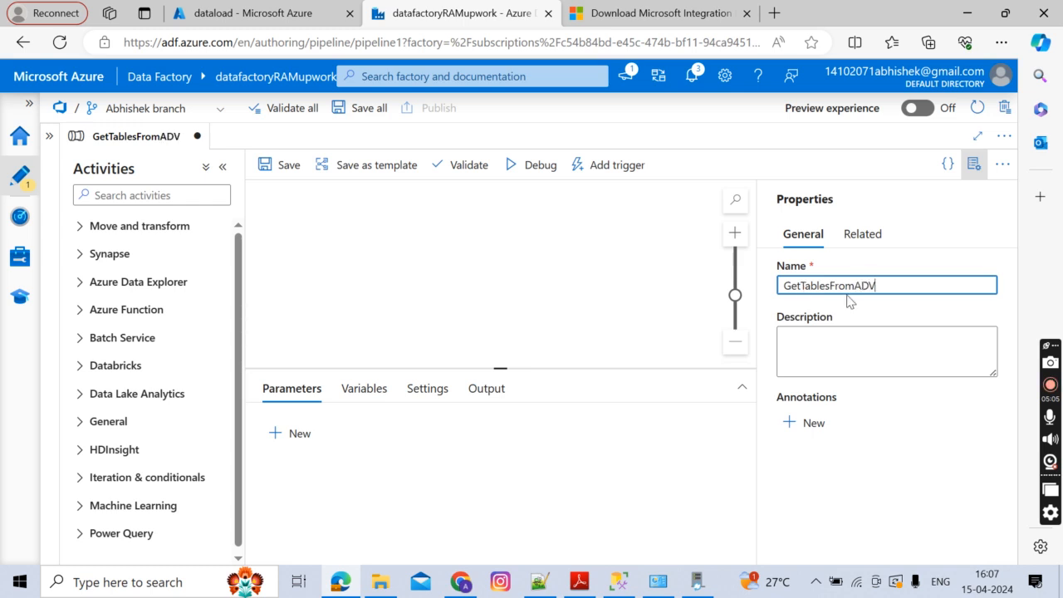
click(973, 166)
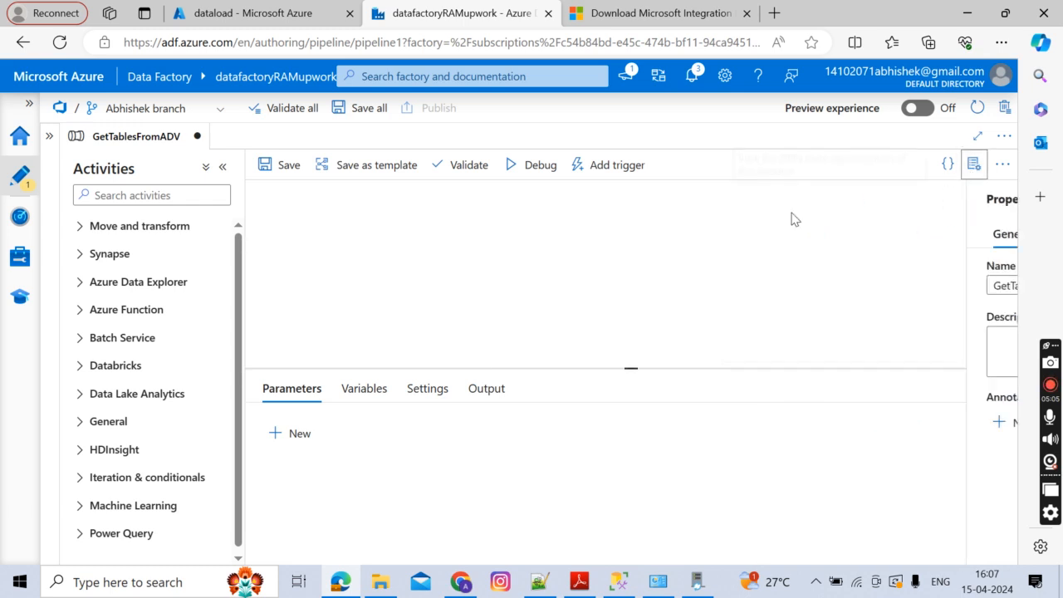
Find the Copy data activity, place it on the pipeline canvas and position it near the middle
click(107, 196)
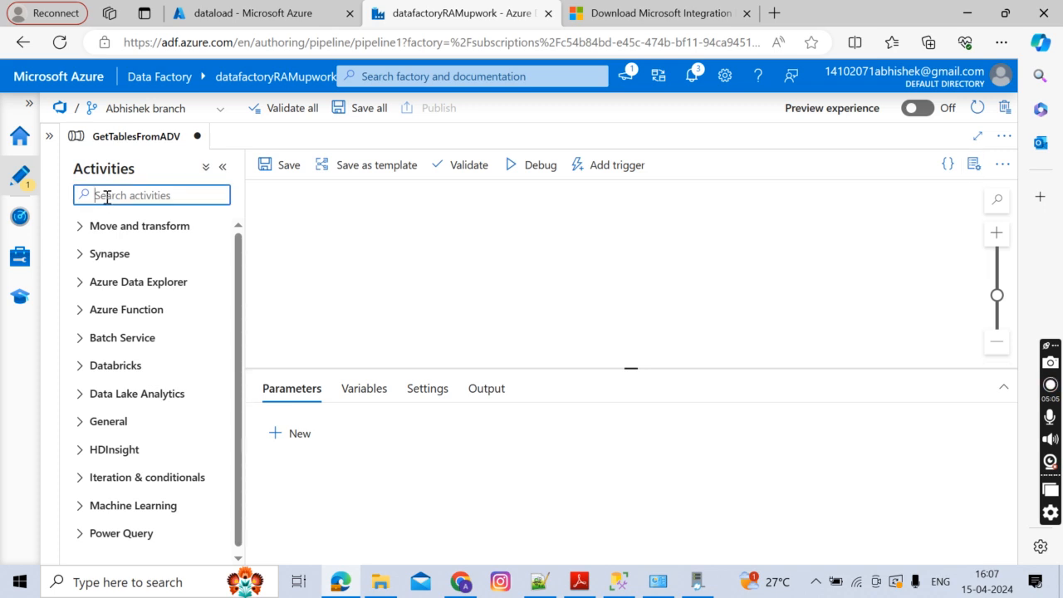
text(copy)
drag(125, 254, 612, 238)
click(210, 167)
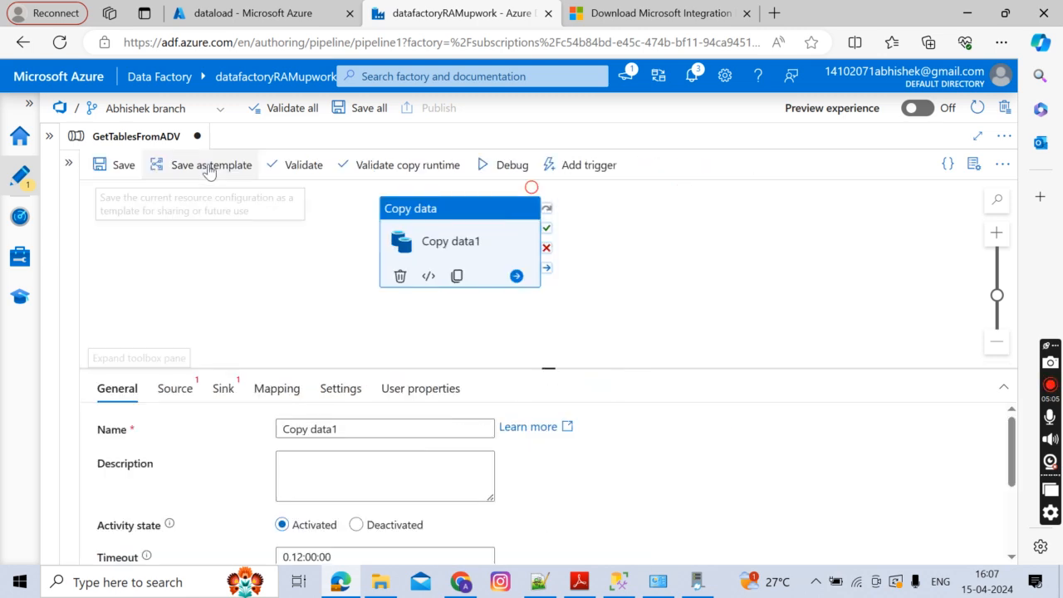
drag(479, 214, 526, 235)
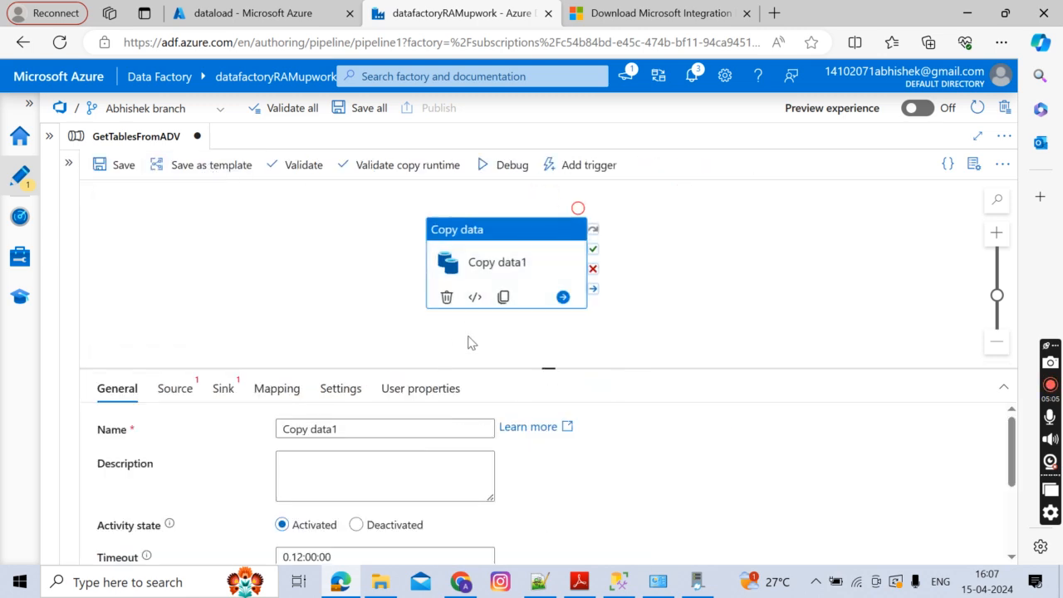
Rename the Copy data activity as CopyFromADV and enlarge the area showing its settings
drag(285, 429, 346, 429)
click(328, 429)
key(BackSpace)
text(FromADV)
click(202, 448)
drag(547, 368, 549, 329)
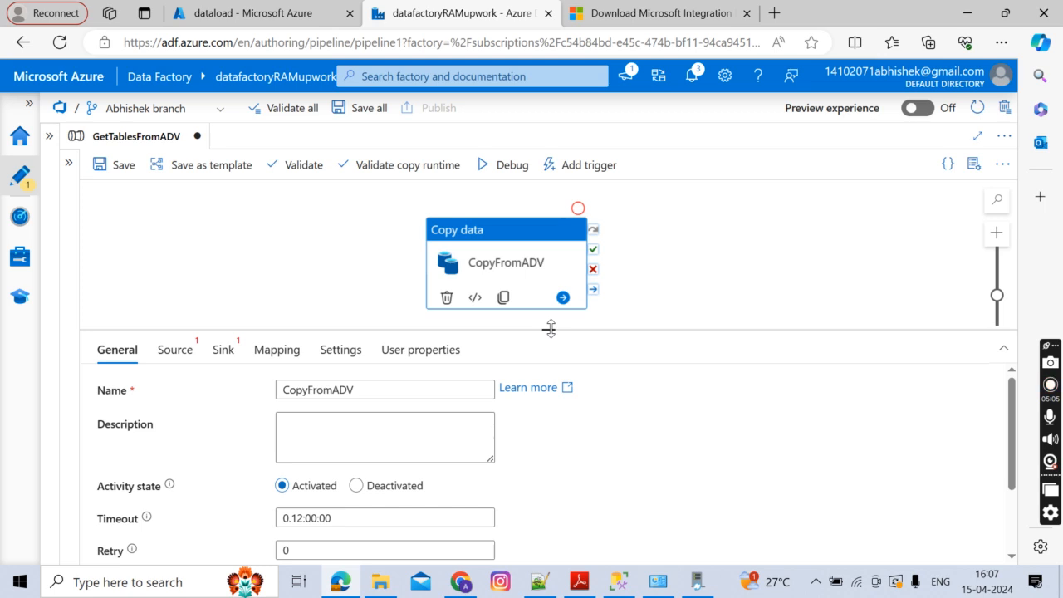
Start a new source dataset for the CopyFromADV activity using the SQL server data store
click(175, 352)
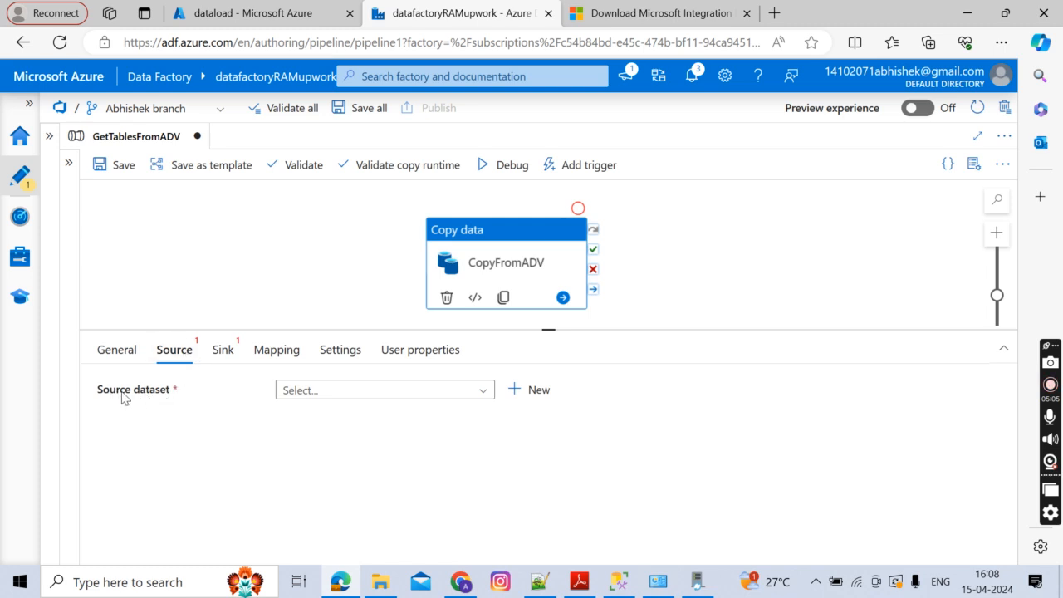
click(515, 397)
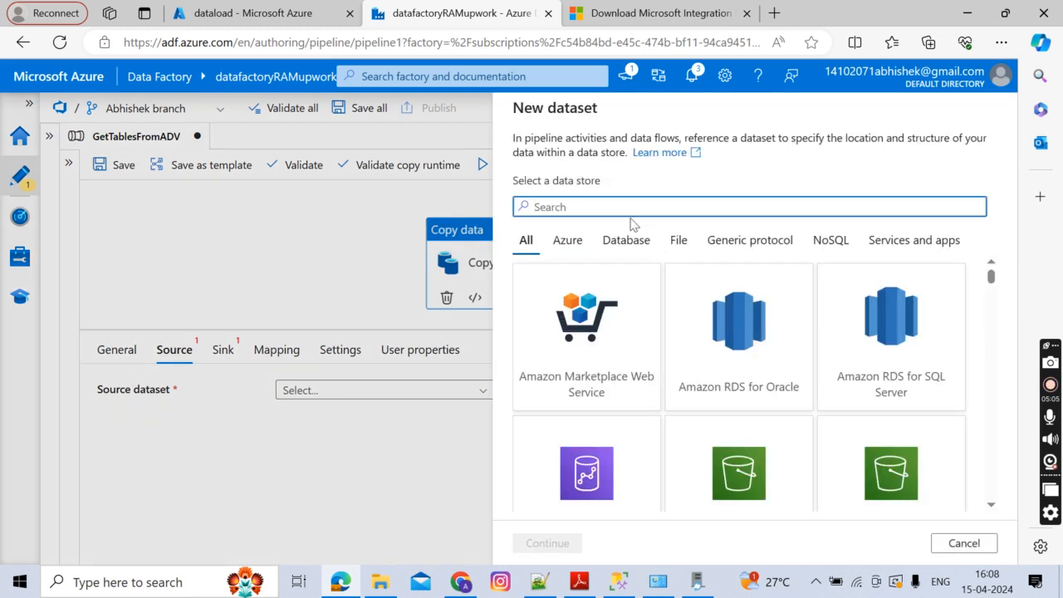
text(sql)
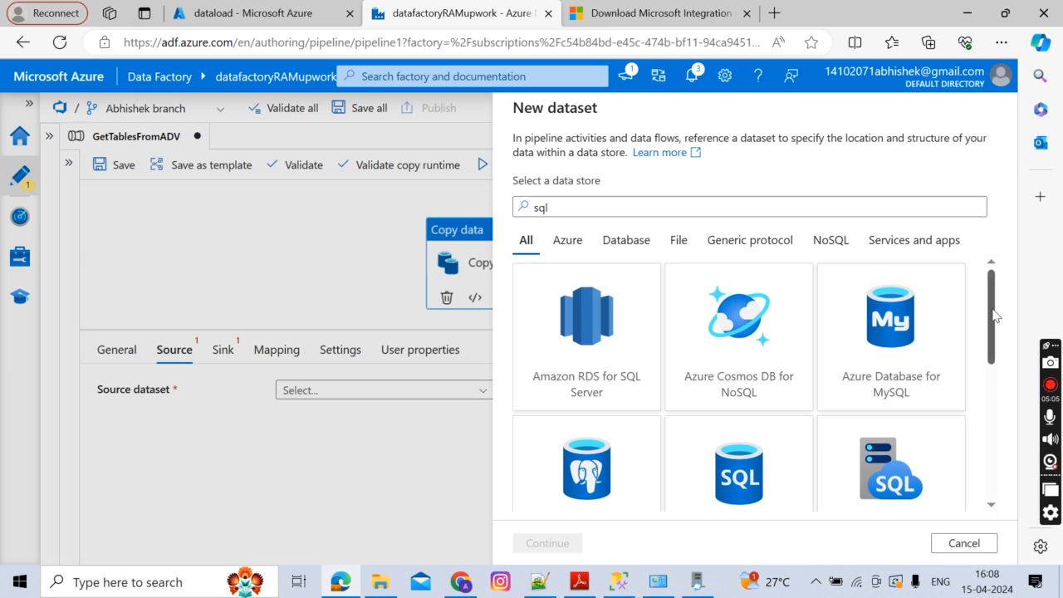
drag(990, 315, 991, 448)
click(572, 465)
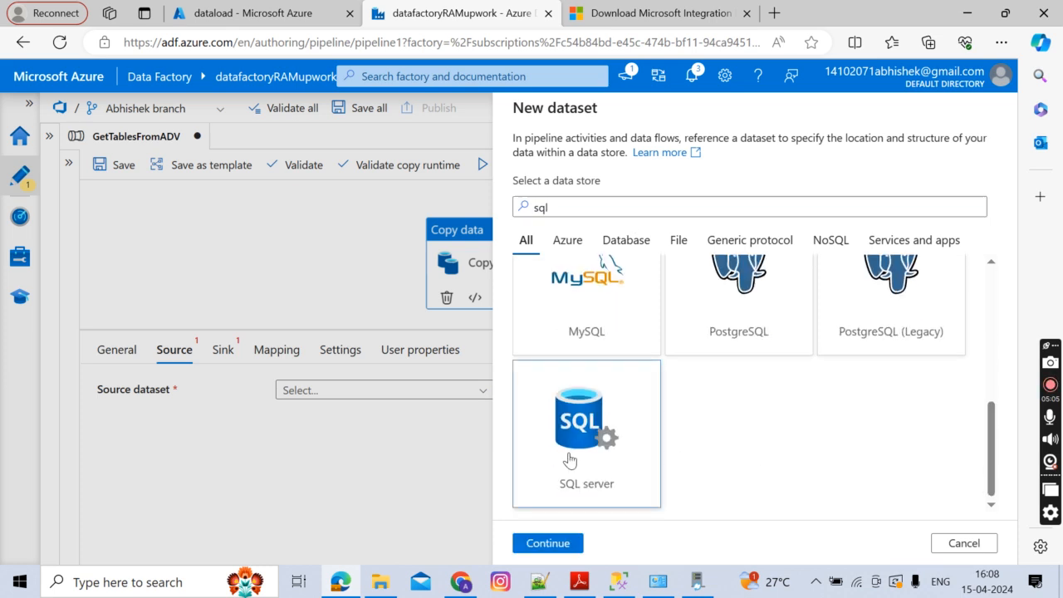
click(535, 544)
Name the source dataset DS_ADV, link it to LS_AdventureWorksDW and create it without choosing a table
click(586, 156)
double_click(580, 159)
text(DS)
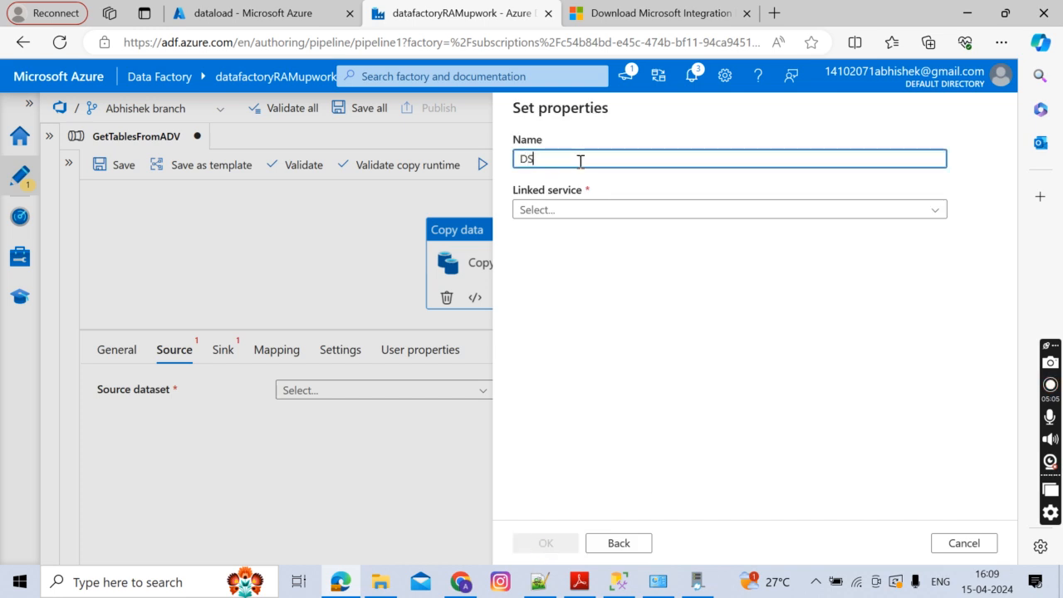
text(_ADV)
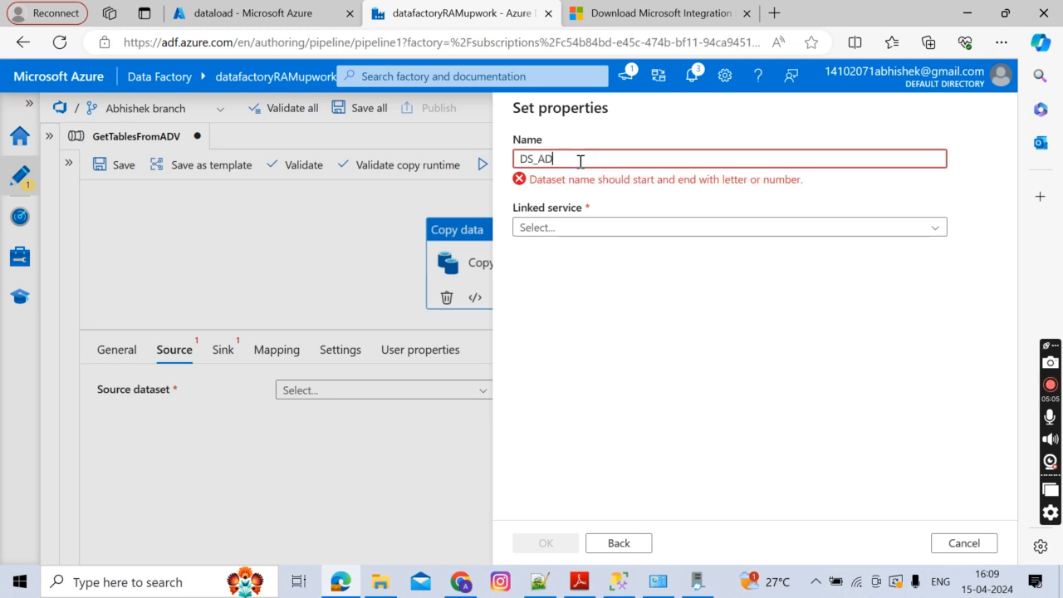
click(594, 210)
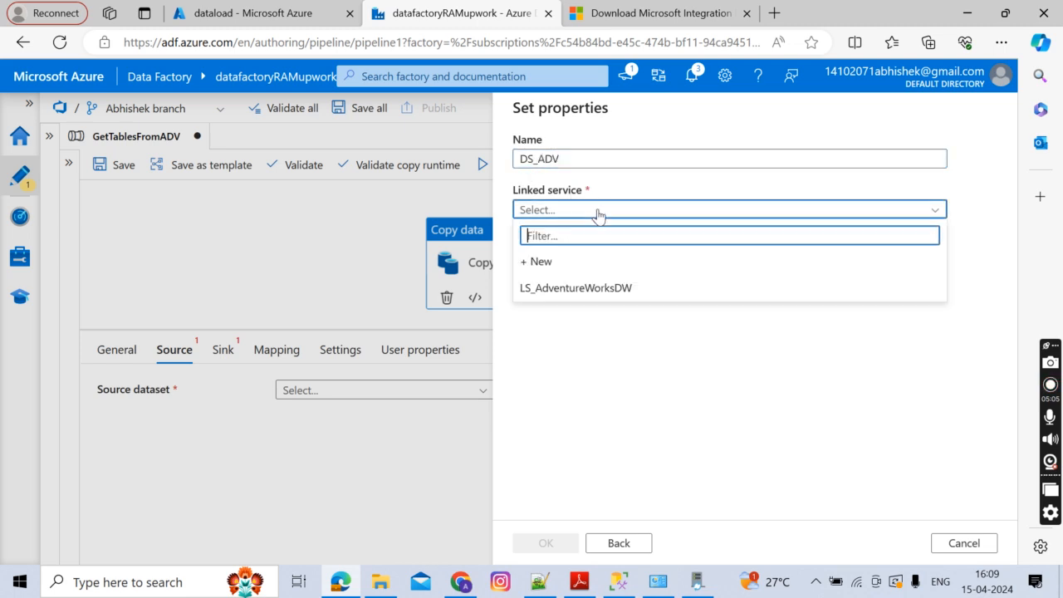
click(573, 290)
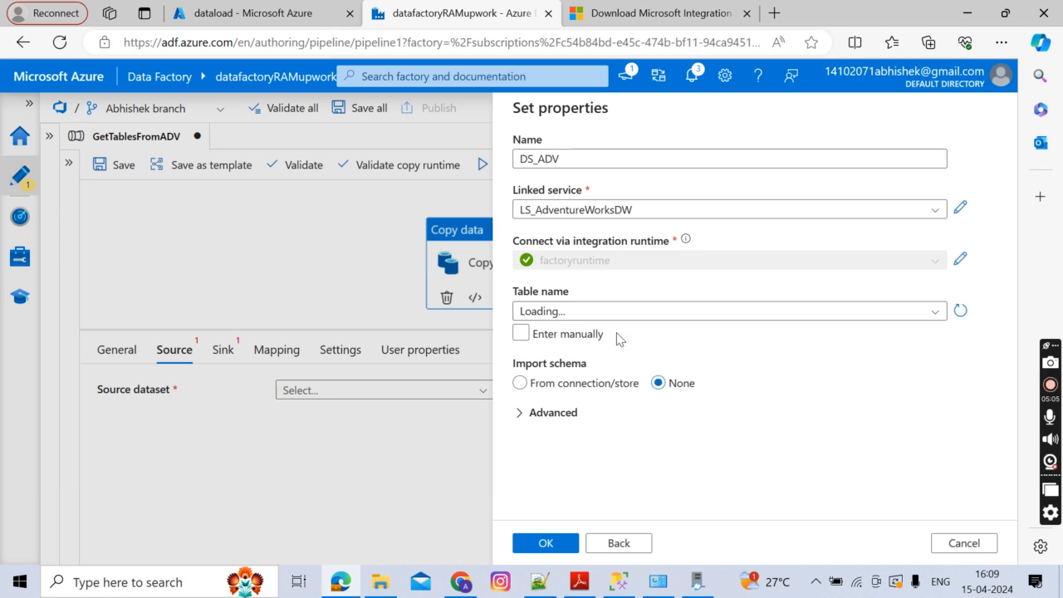
click(591, 334)
click(564, 332)
click(540, 543)
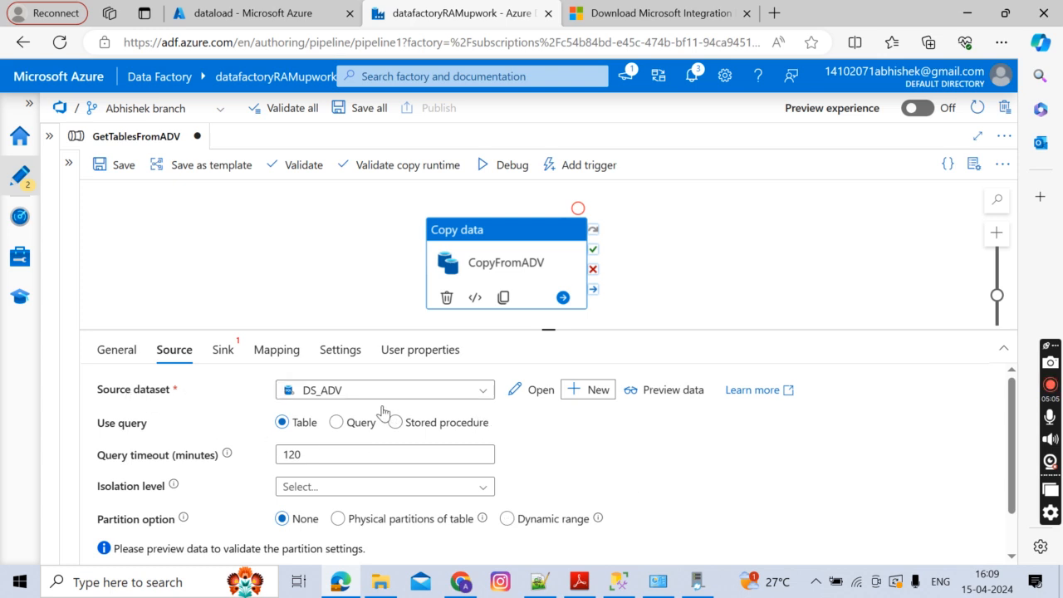
Open the DS_ADV dataset for editing and add two blank parameters to it
click(480, 425)
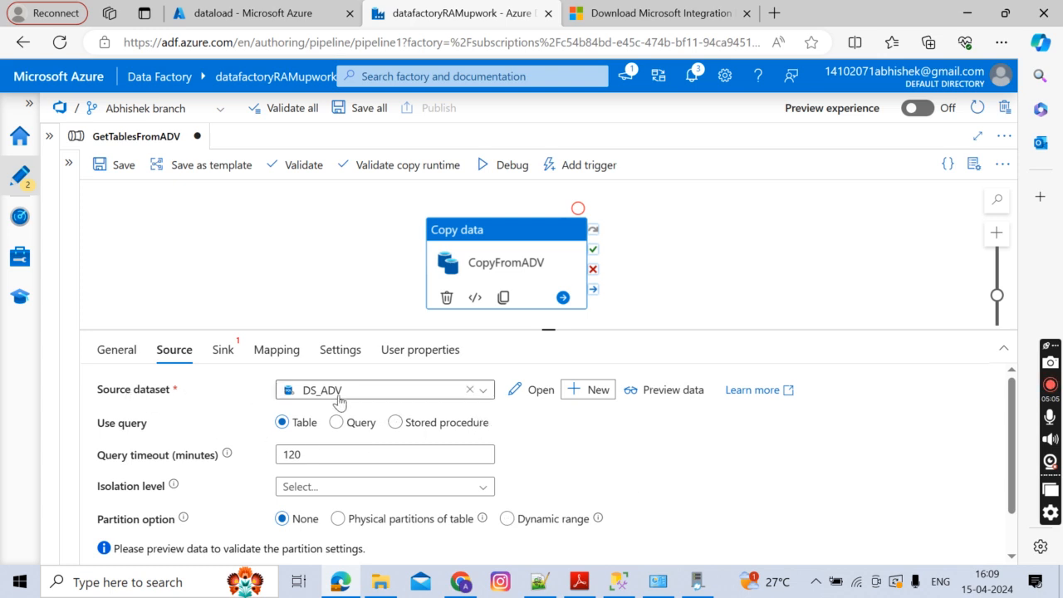
click(535, 397)
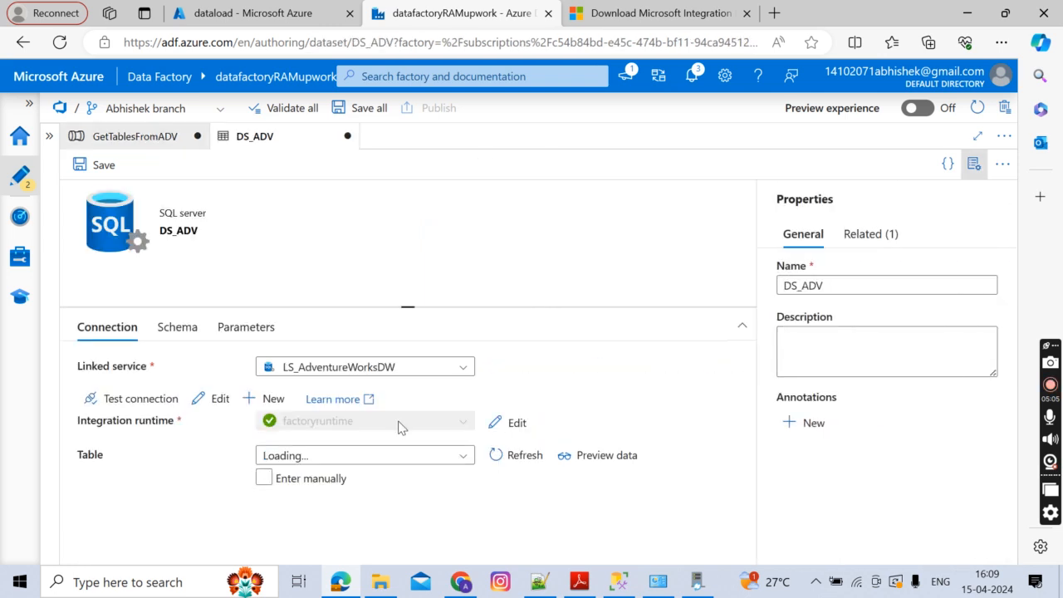
click(970, 172)
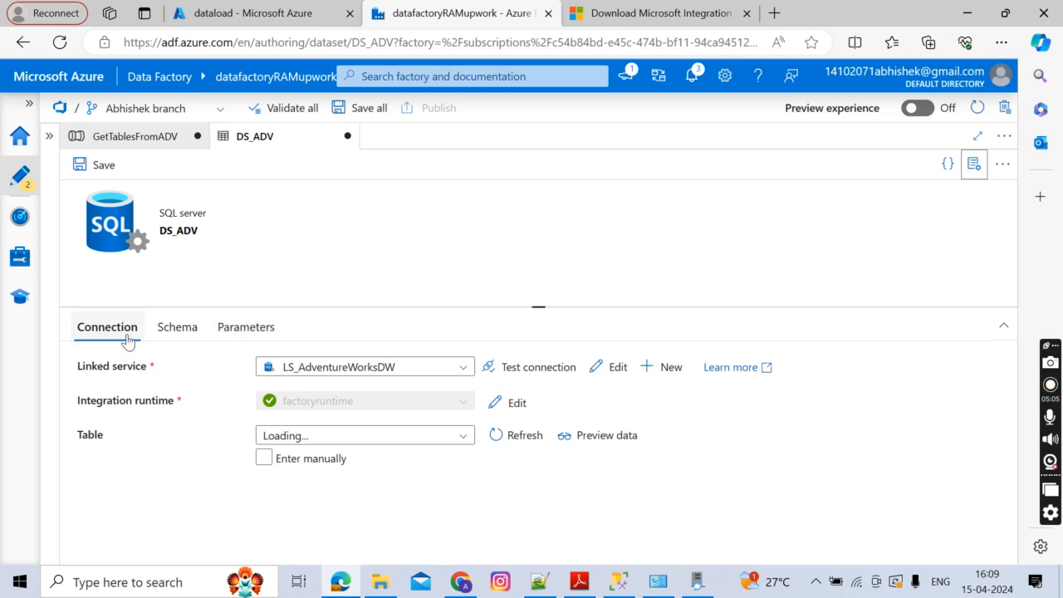
click(253, 331)
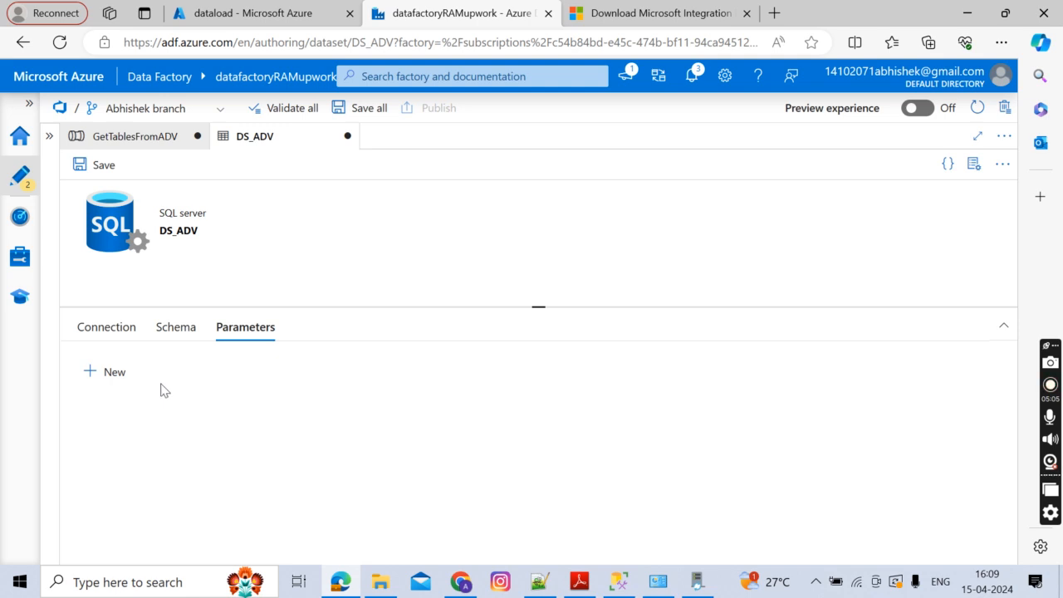
click(121, 380)
click(120, 380)
Name the two string parameters of the dataset schema and tablename
click(140, 430)
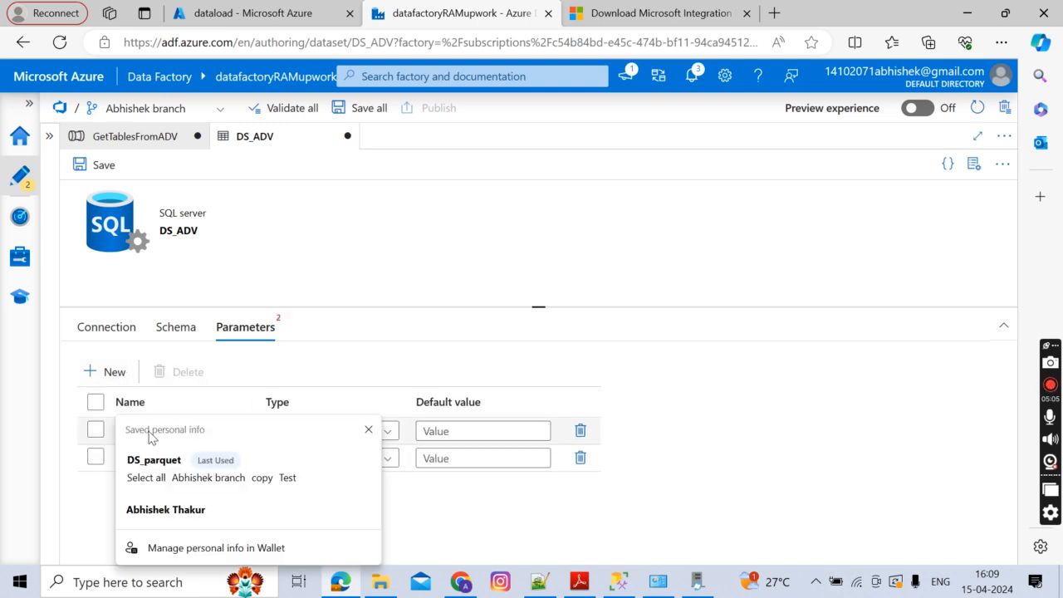
click(109, 502)
click(170, 431)
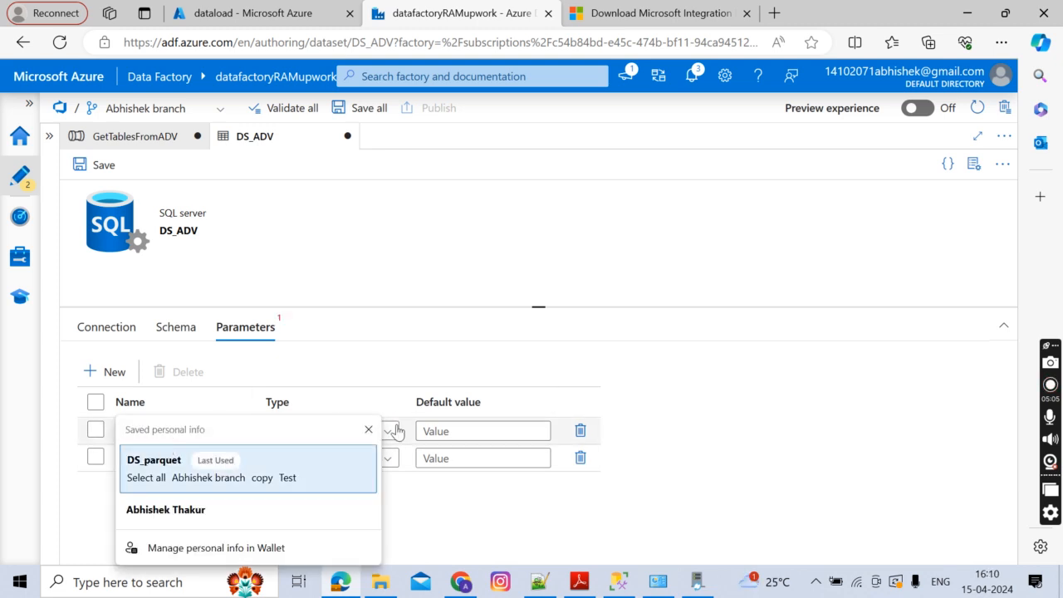
click(368, 430)
text(schema)
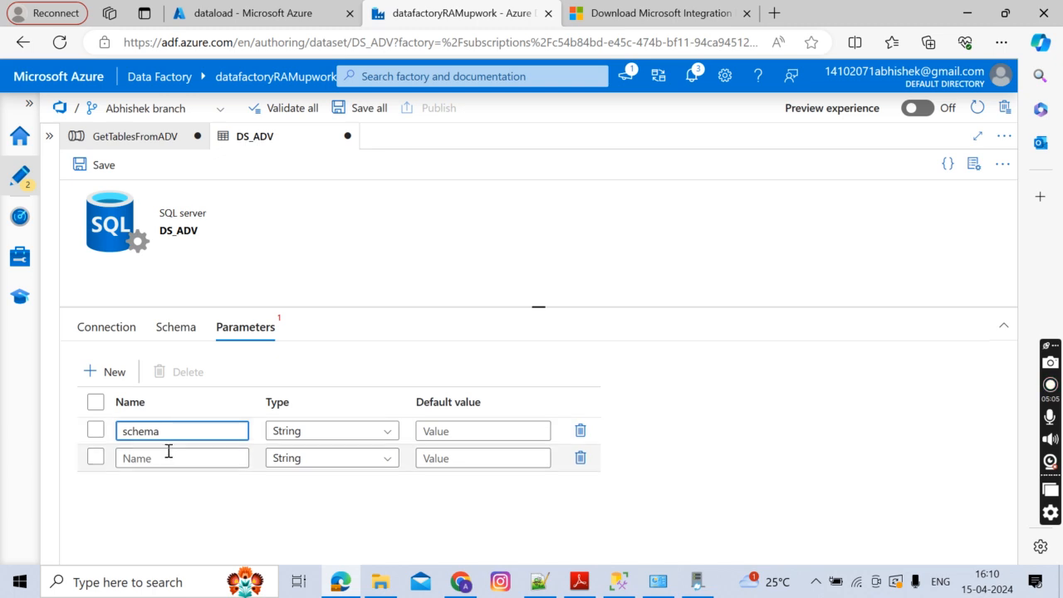
click(167, 452)
text(t)
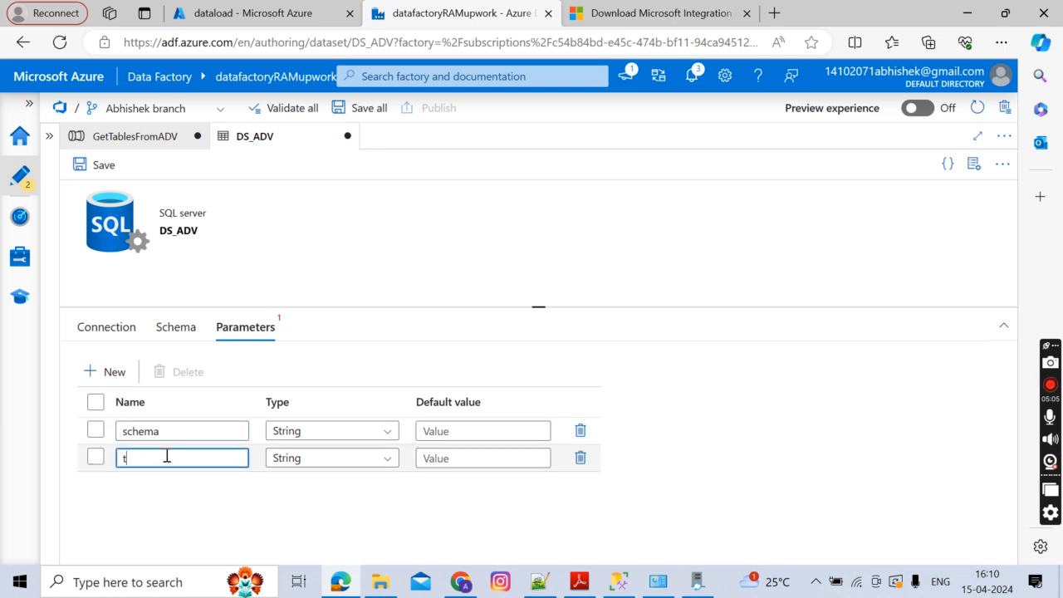
text(ablename)
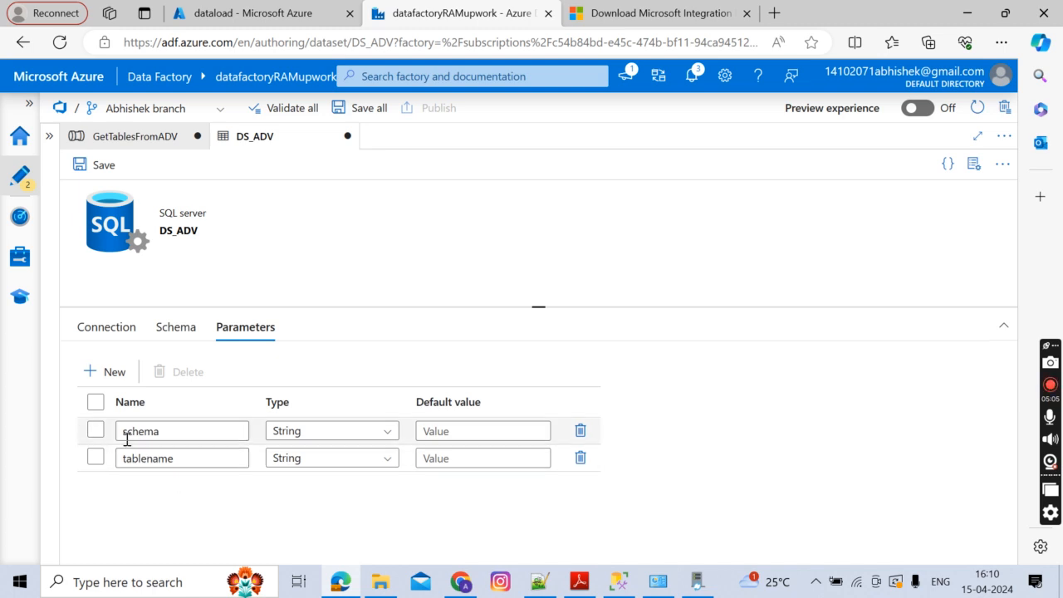
click(106, 328)
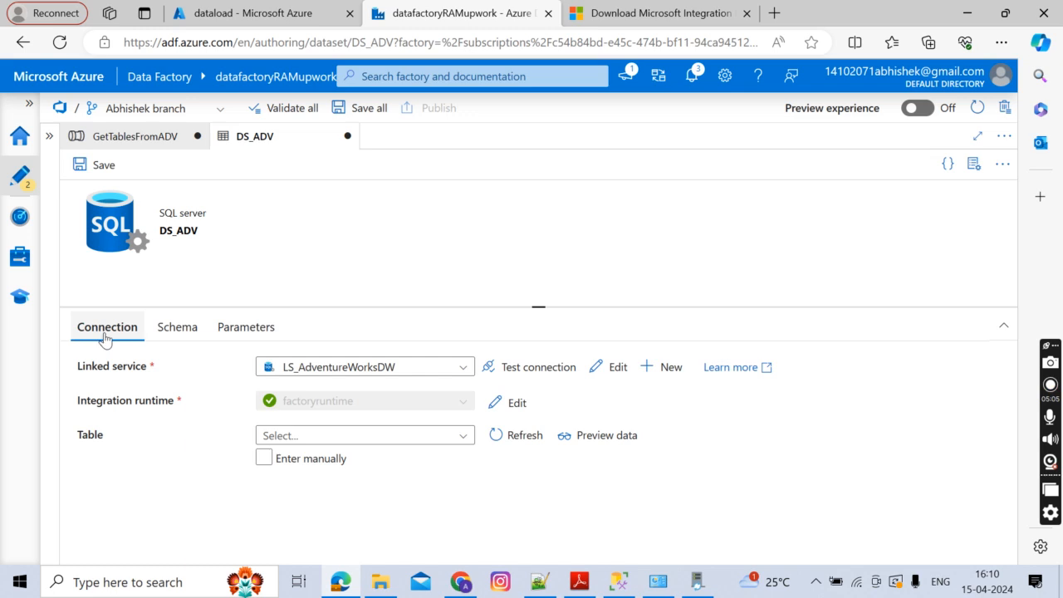
click(262, 460)
click(311, 435)
click(312, 458)
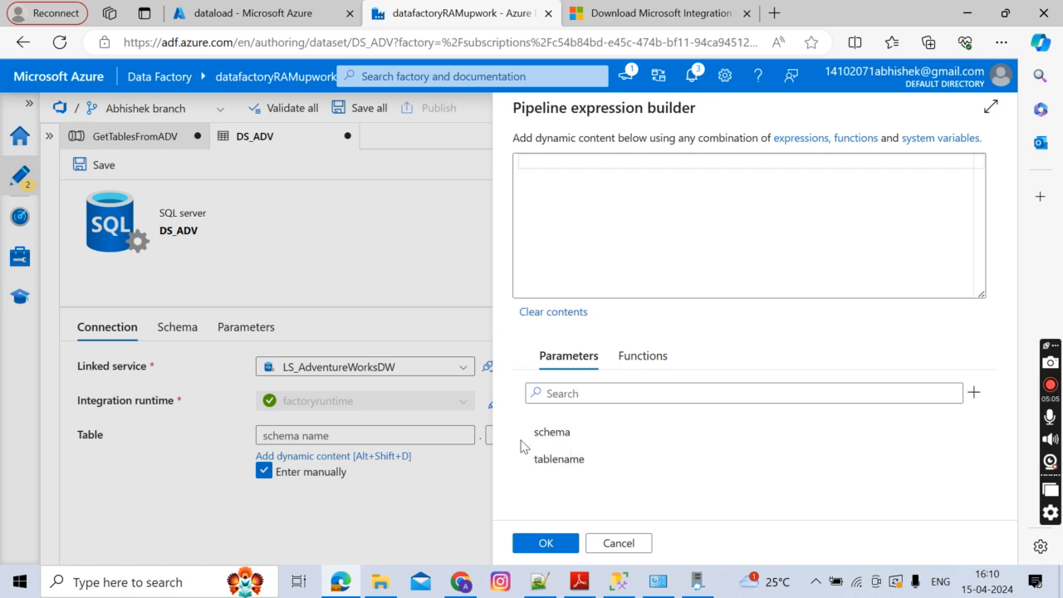
click(559, 432)
click(551, 541)
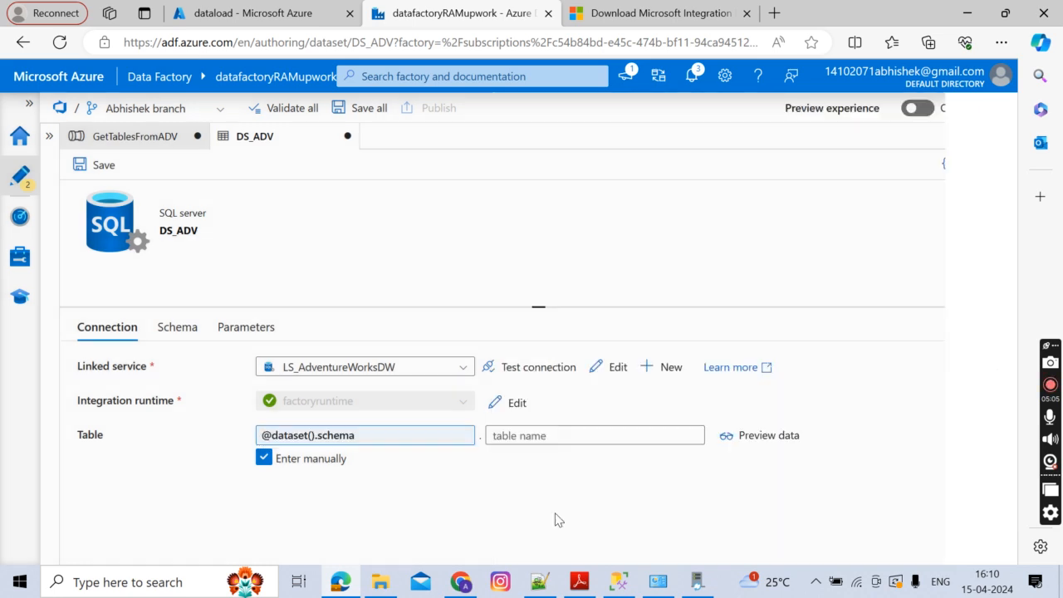
click(541, 435)
click(532, 455)
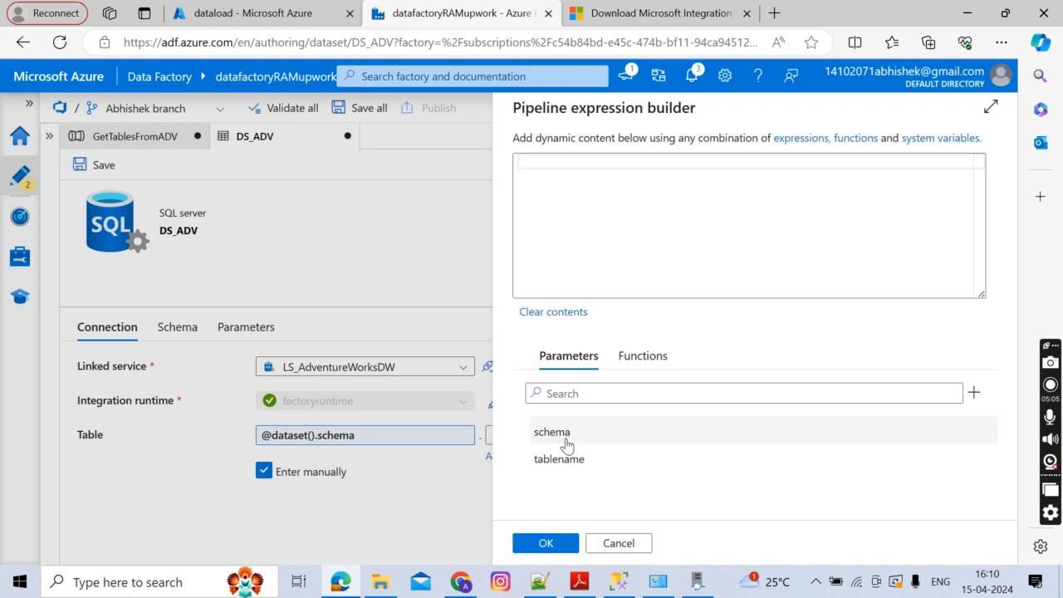
click(558, 459)
click(548, 541)
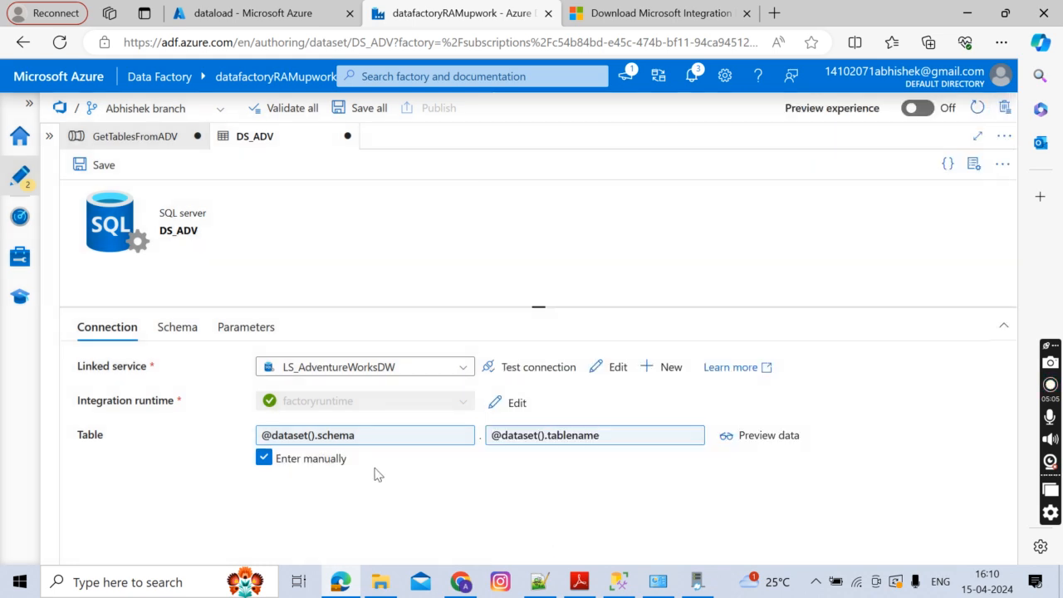
Save the DS_ADV dataset to the Git branch with the default comment and close it to return to the pipeline
click(101, 166)
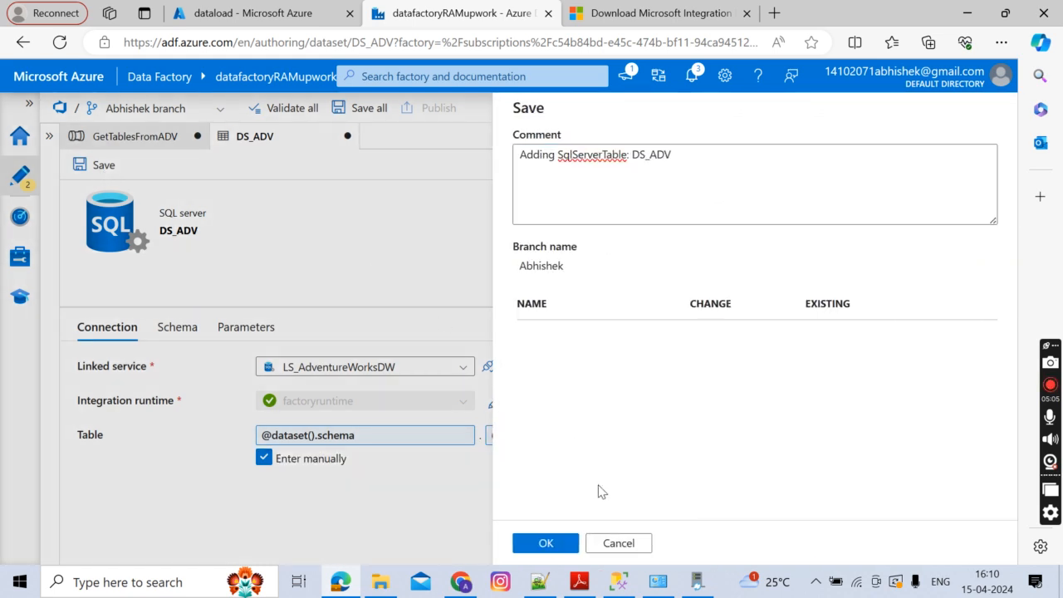
click(545, 544)
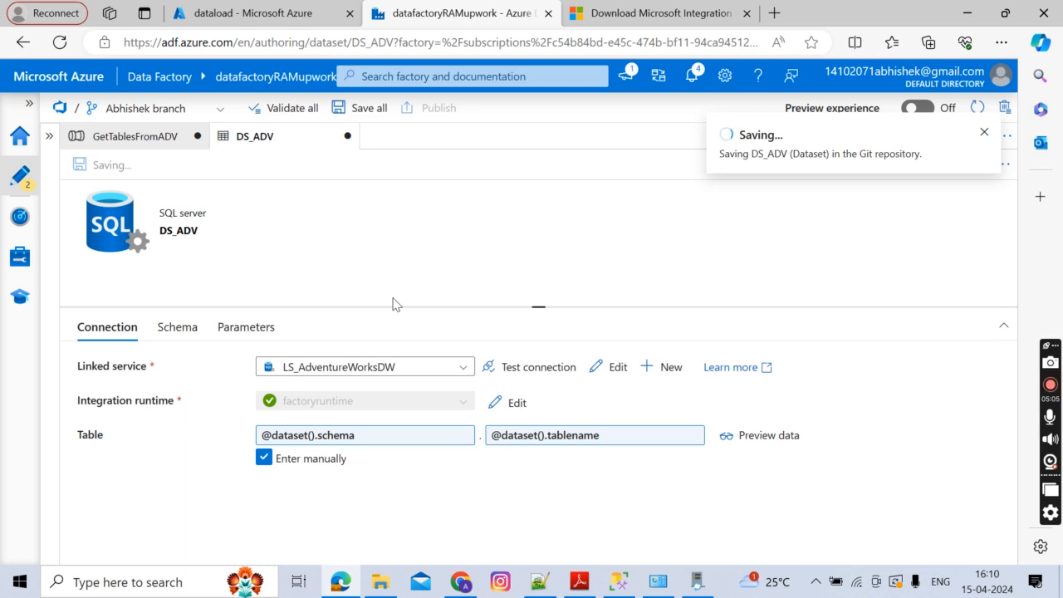
click(348, 137)
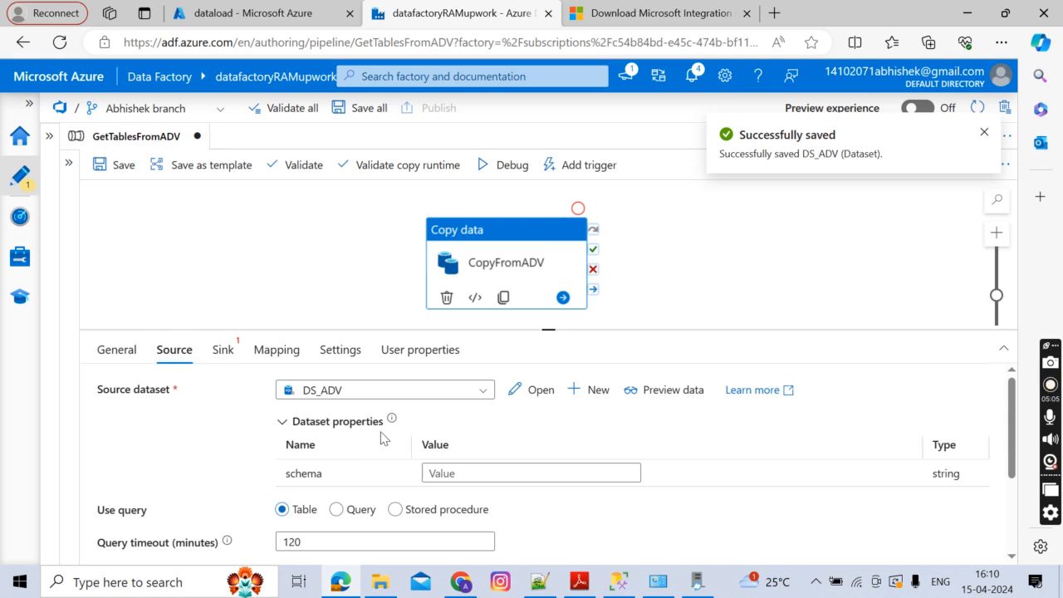
Start a new sink dataset for the Copy data activity, using Azure Blob Storage as data store and Parquet as format
click(223, 352)
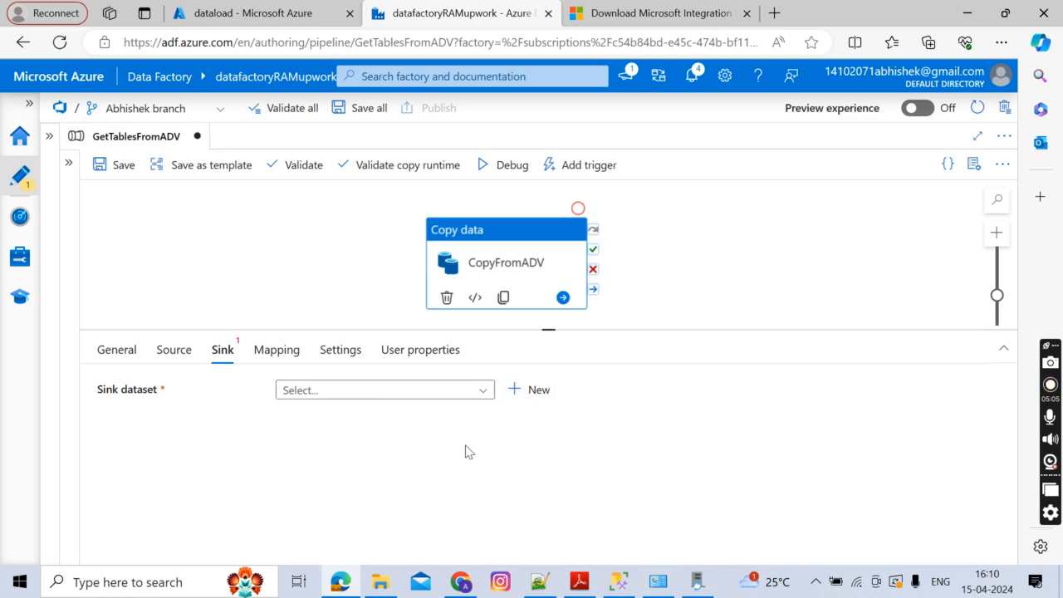
click(516, 390)
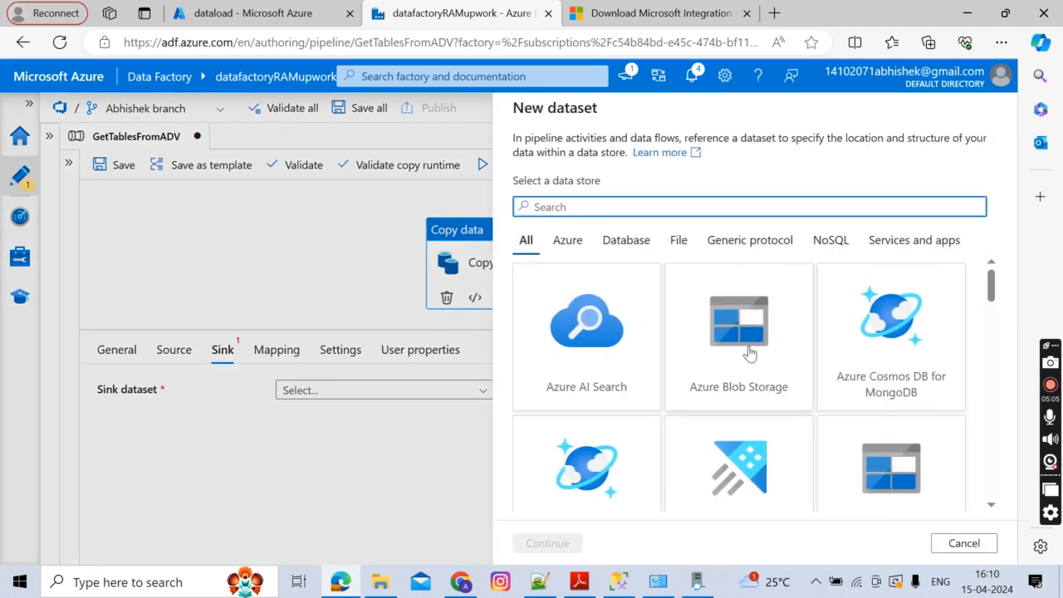
click(730, 366)
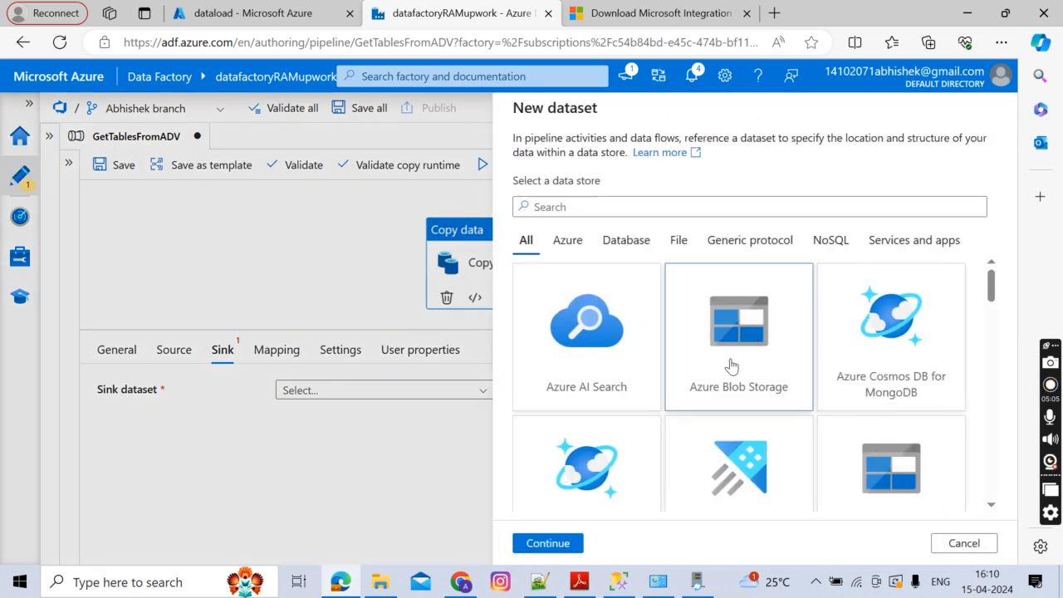
click(564, 543)
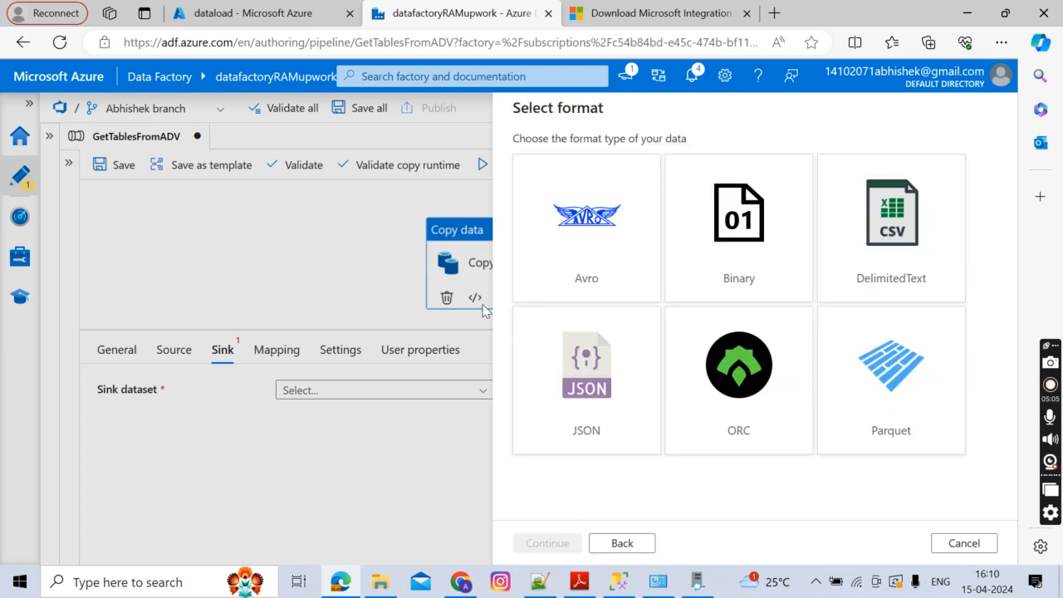
click(856, 396)
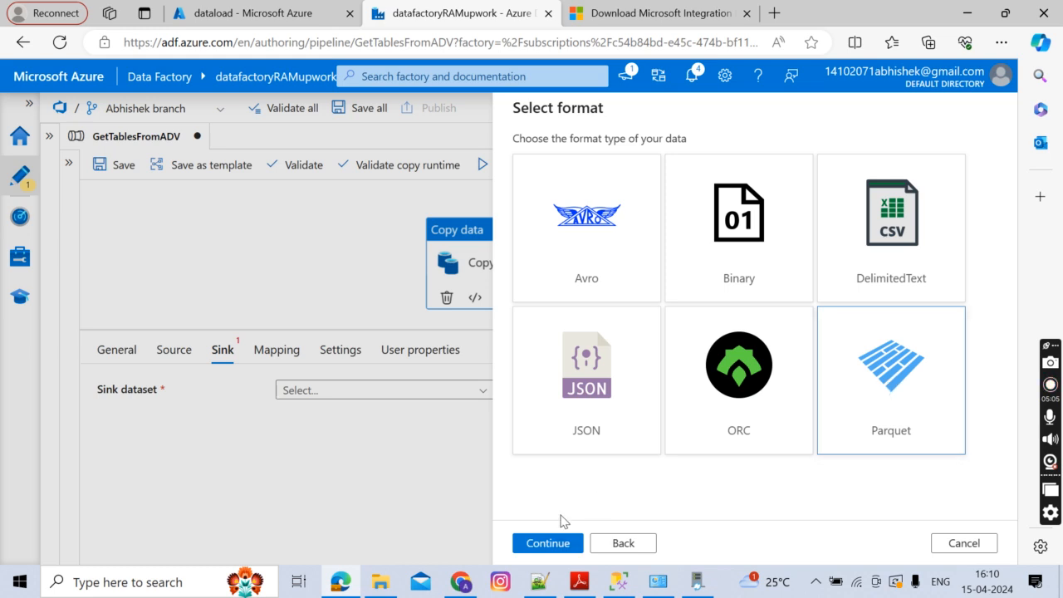
click(546, 545)
Name the new sink dataset DS_ADV_parquet
click(544, 159)
key(ctrl+a)
text(DS)
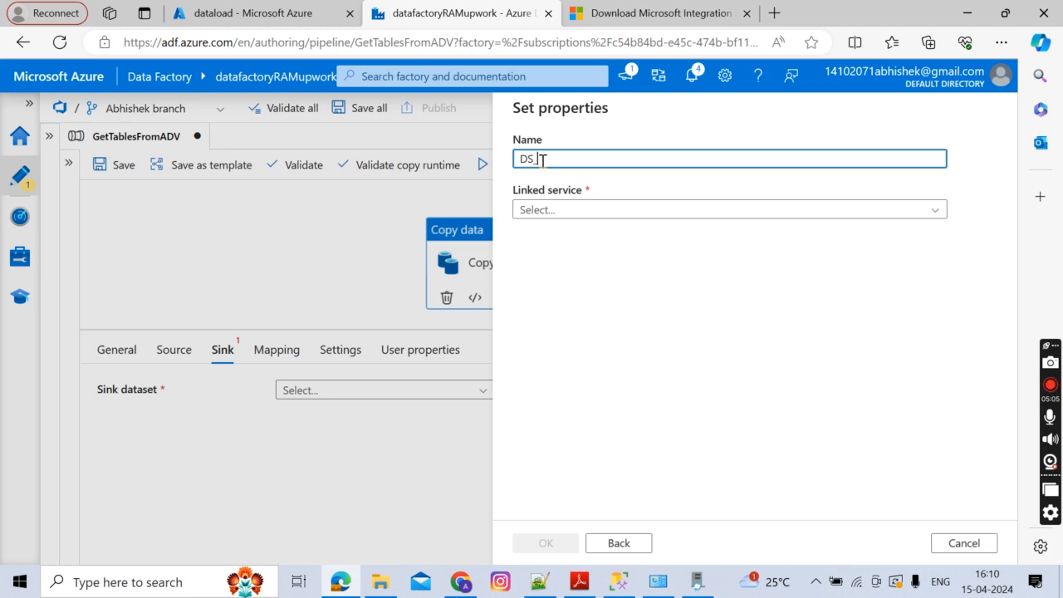
text(_ADV)
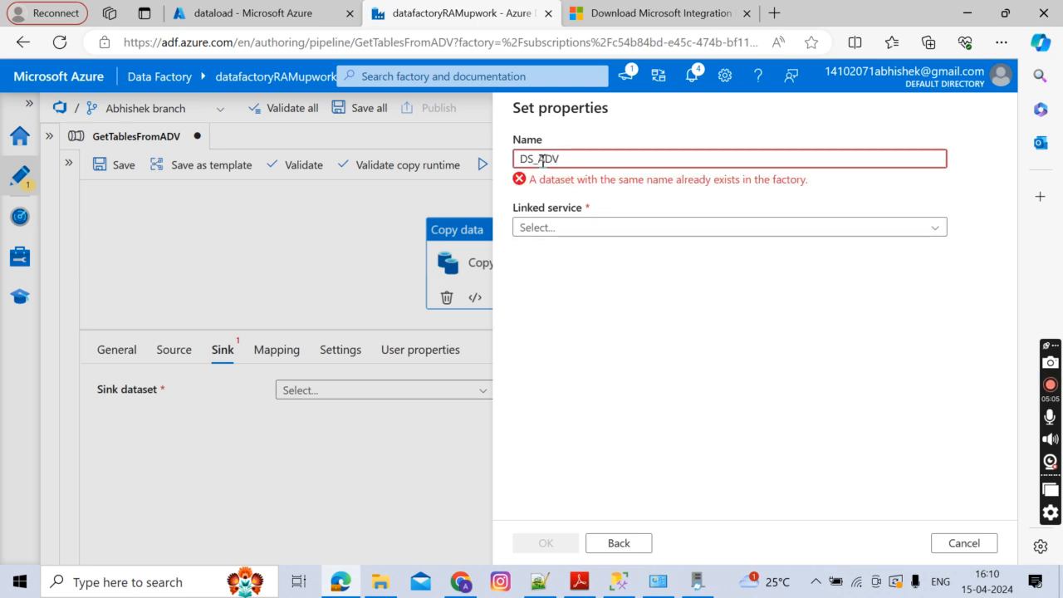
text(_parquet)
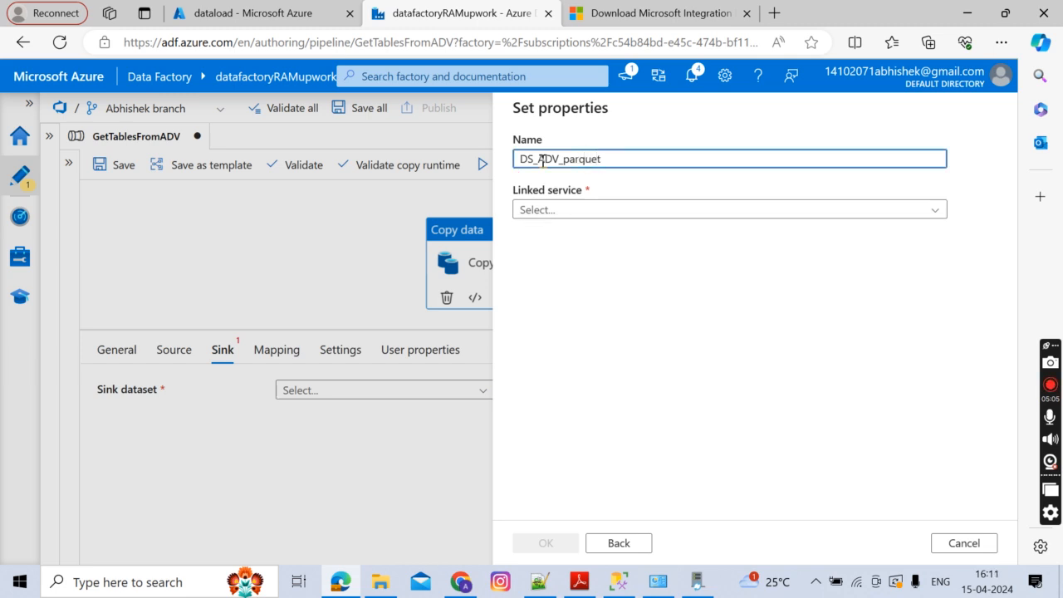
Start a new Azure Blob Storage linked service for the sink dataset and name it LS_AzureBlobStorage
click(588, 214)
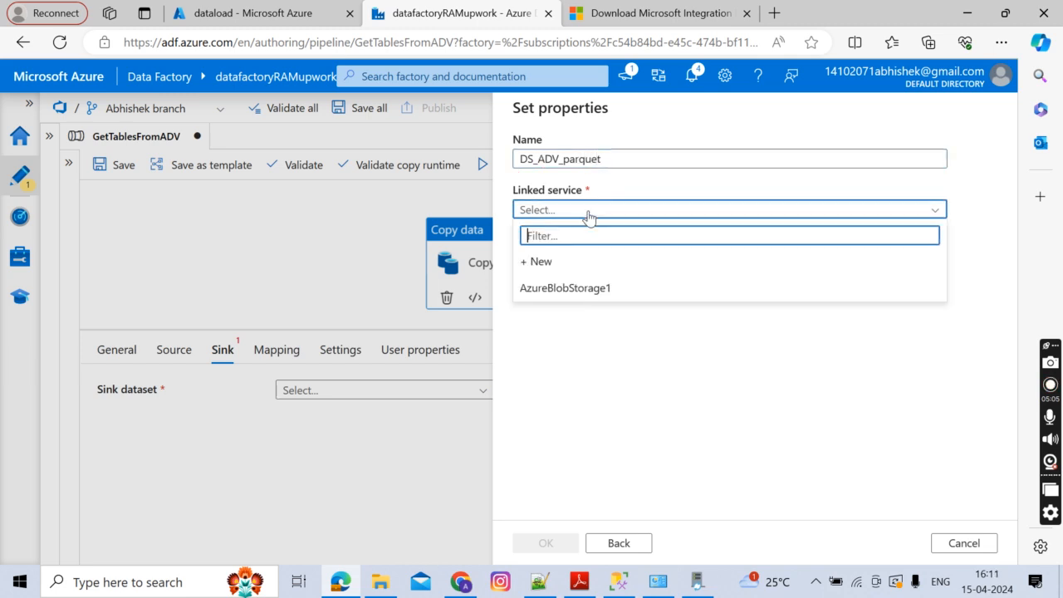
click(544, 264)
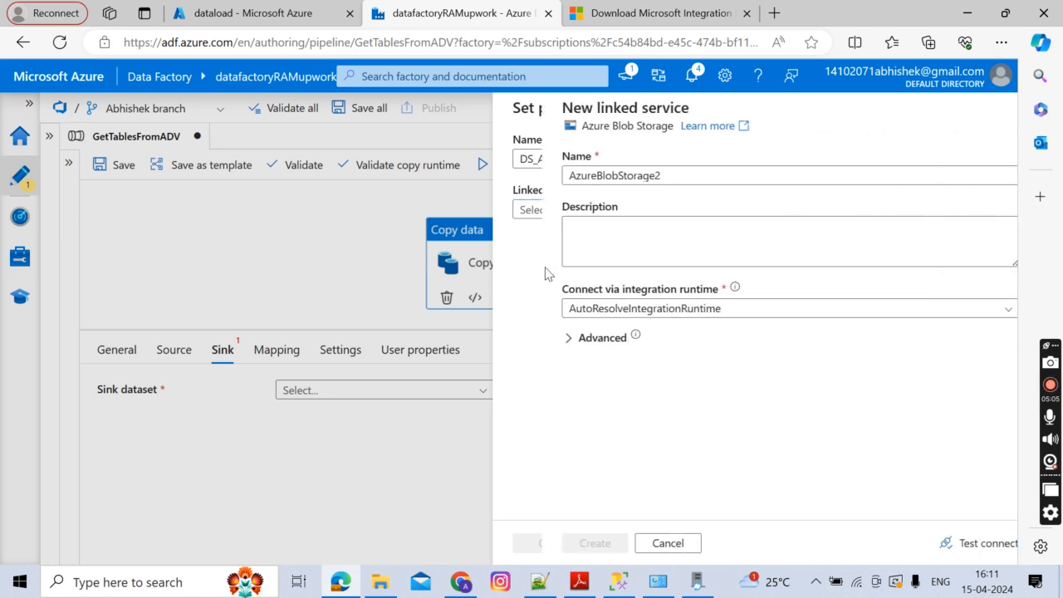
click(612, 225)
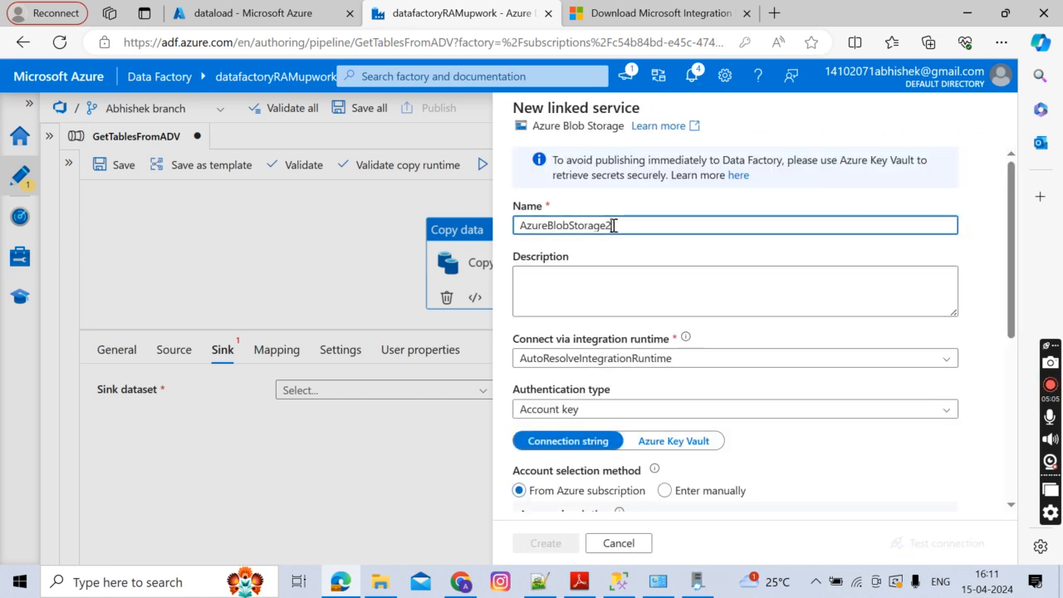
text(LS_)
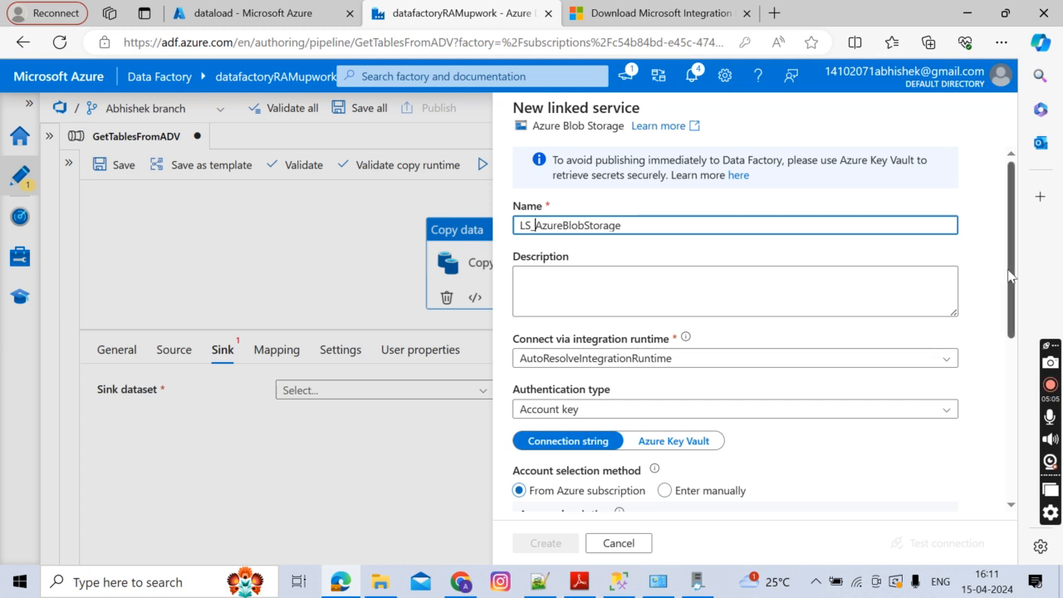
Set the linked service's Azure subscription to Pay-As-You-Go and its storage account to stgramsupwork
scroll(1010, 276, down, 1)
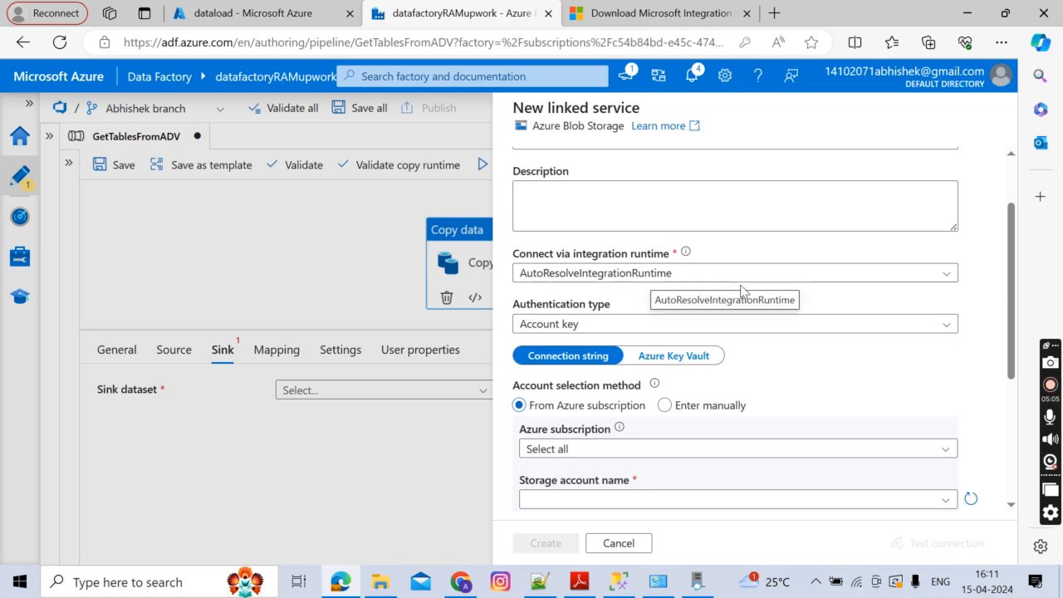
scroll(1011, 297, down, 1)
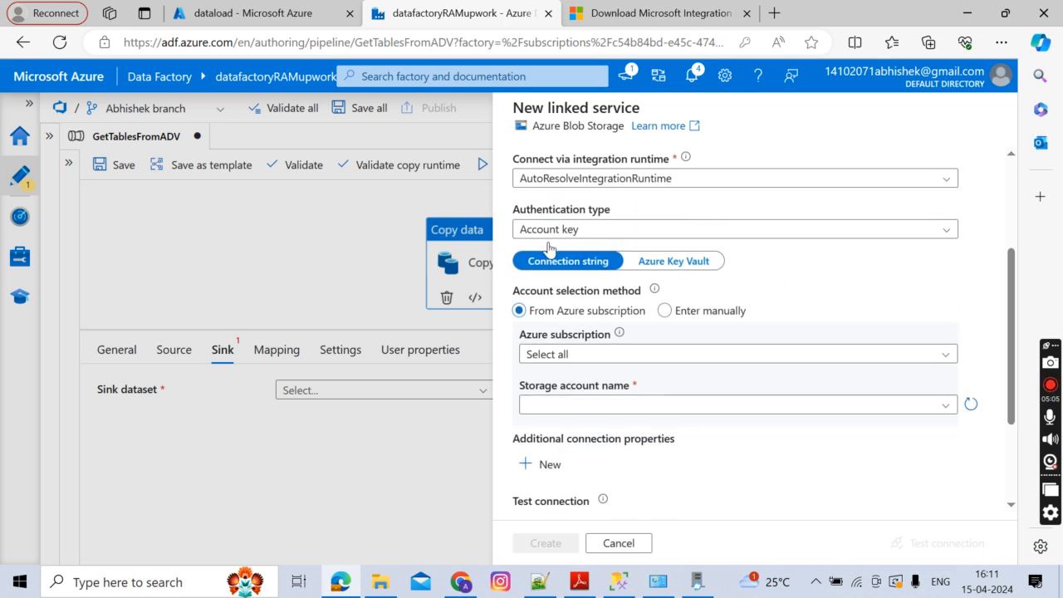
click(617, 355)
click(616, 402)
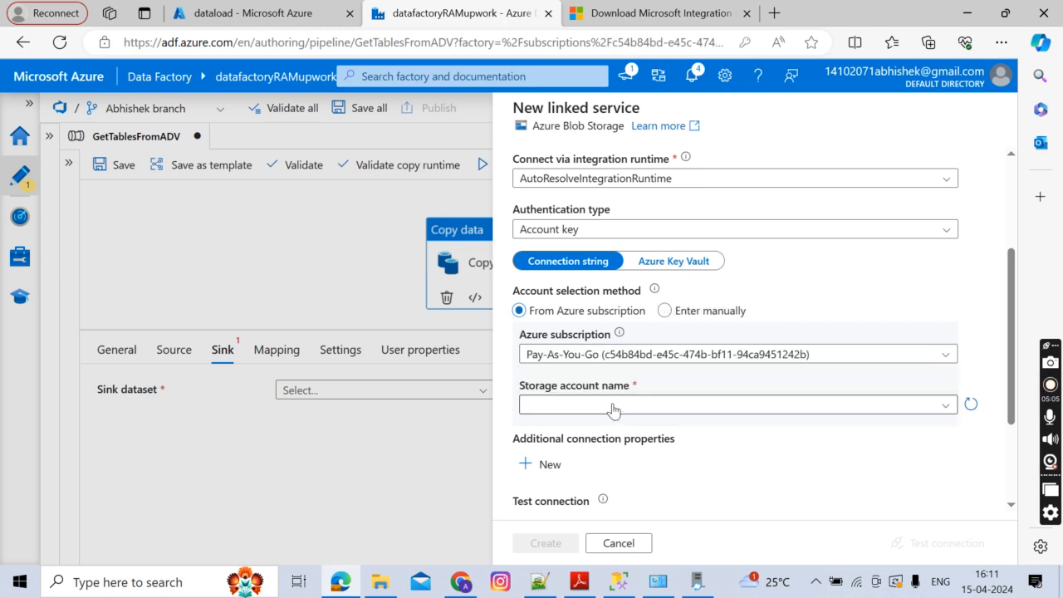
click(613, 407)
click(589, 426)
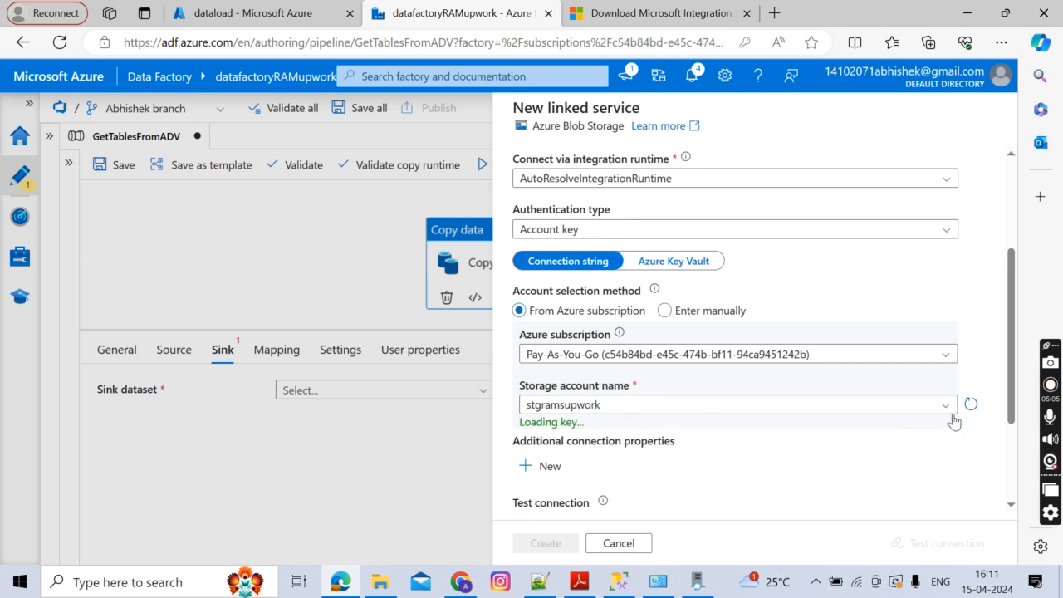
Test the connection to the storage account, then create the linked service and accept its immediate publishing
scroll(963, 415, down, 3)
click(907, 546)
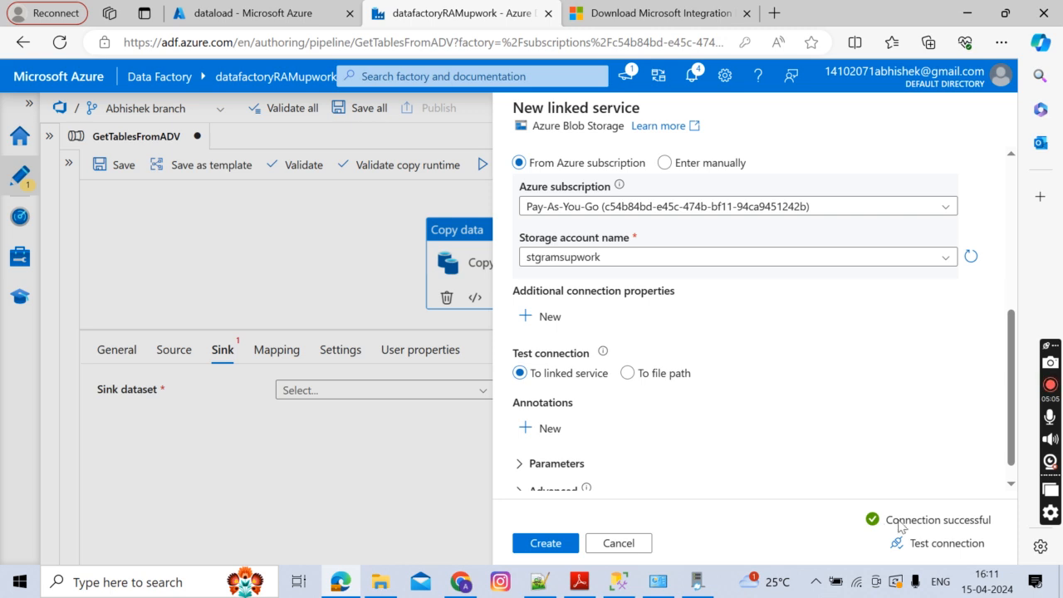
click(546, 543)
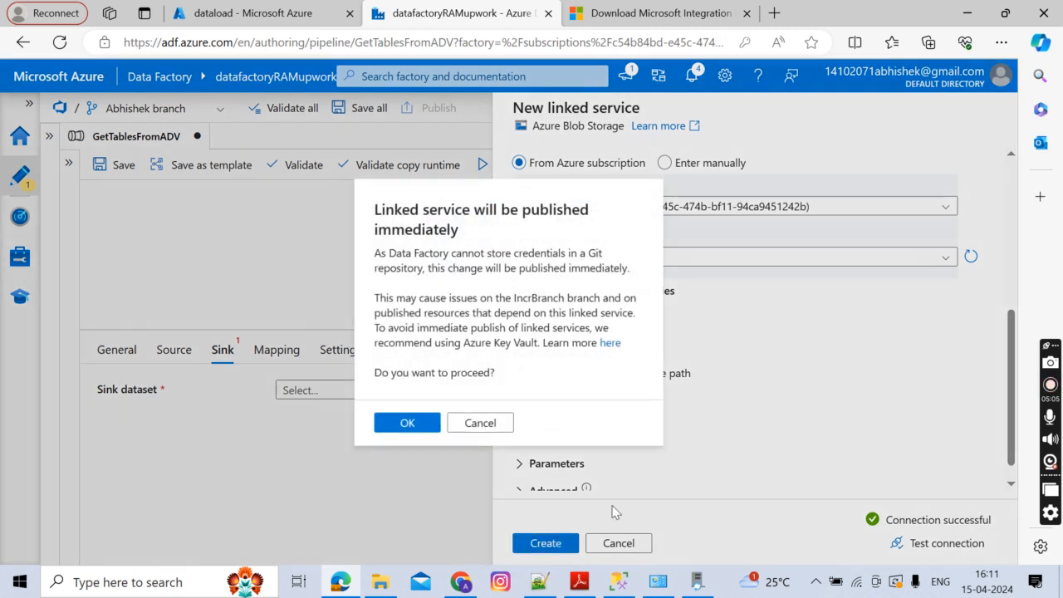
click(415, 426)
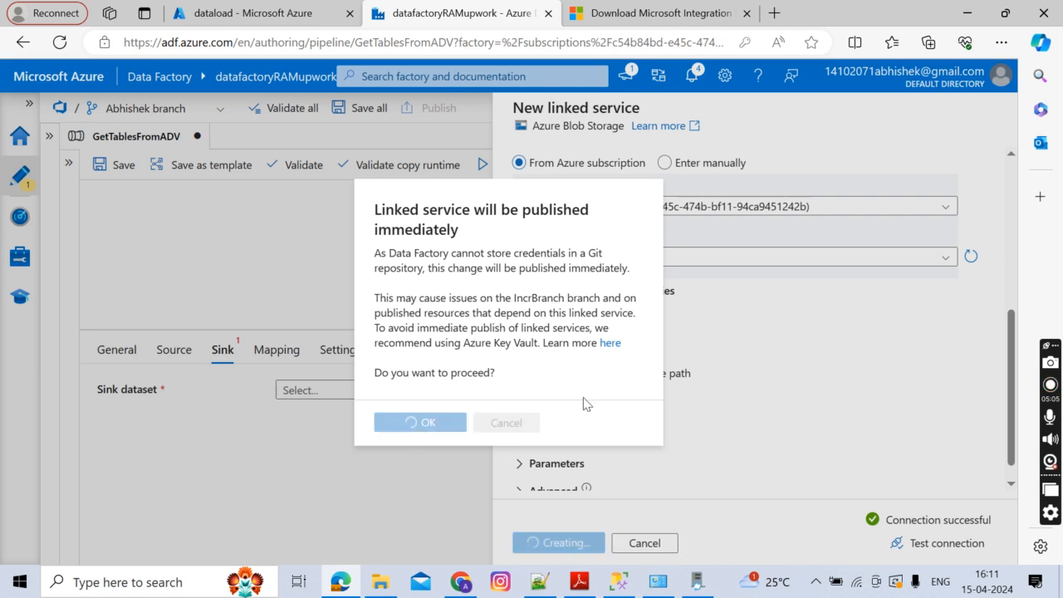